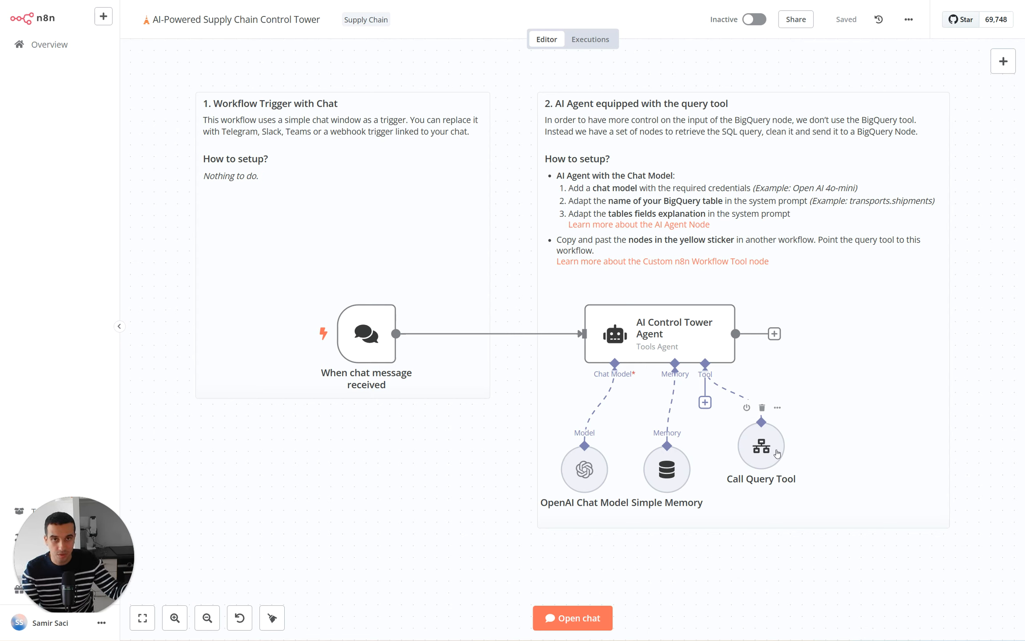
Step: Open the workflow chat and ask the agent "How many shipments were delivered May 21?"
{"action": "left_click", "coordinate": [572, 617]}
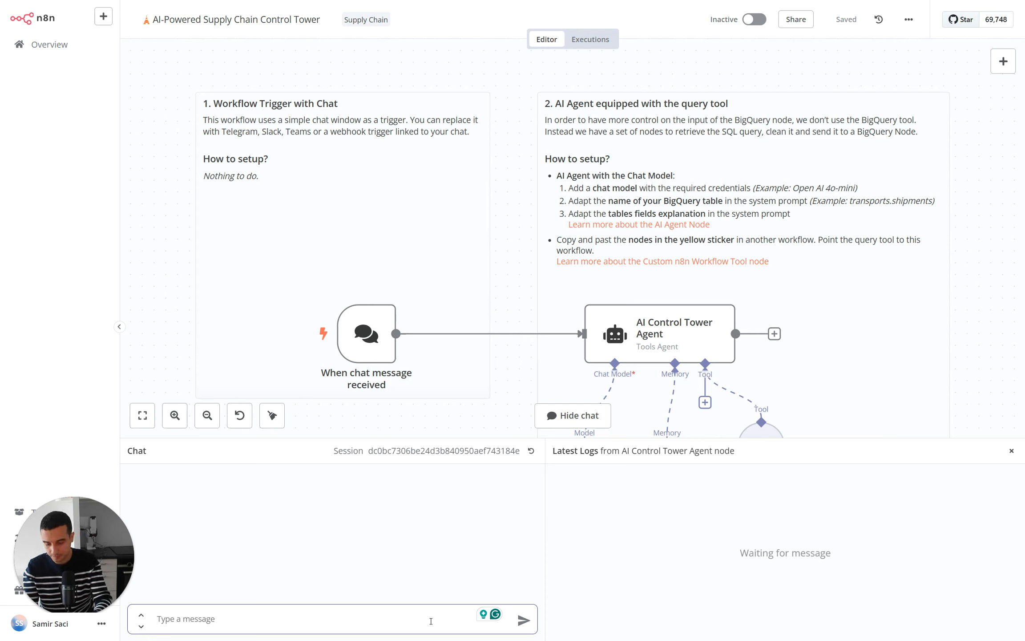
{"action": "type", "text": "How many sh"}
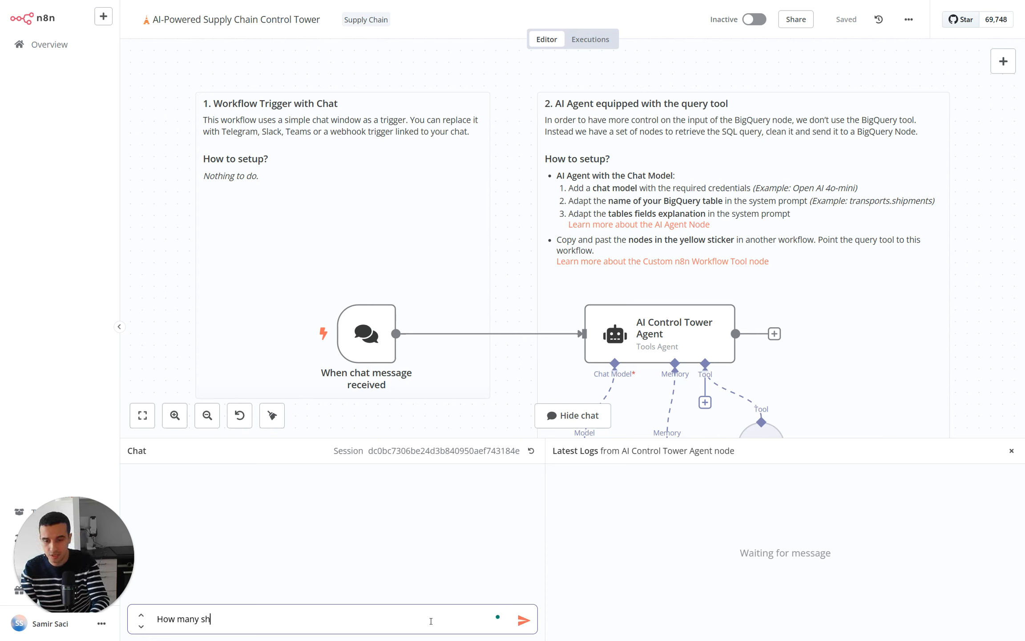
{"action": "type", "text": "ipments were deliv"}
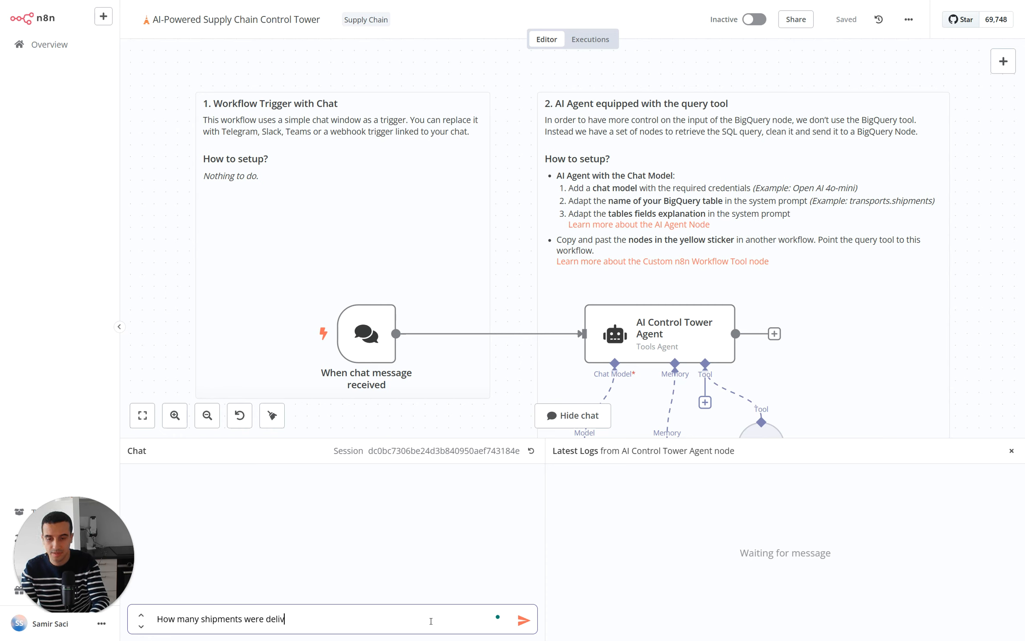
{"action": "type", "text": "ered May 21?"}
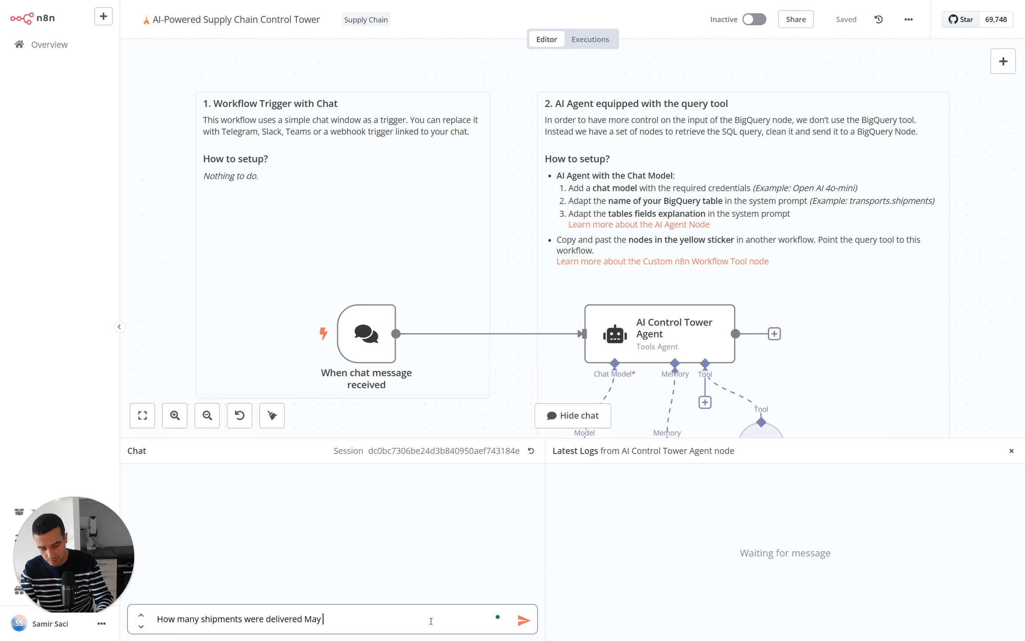
{"action": "key", "text": "Return"}
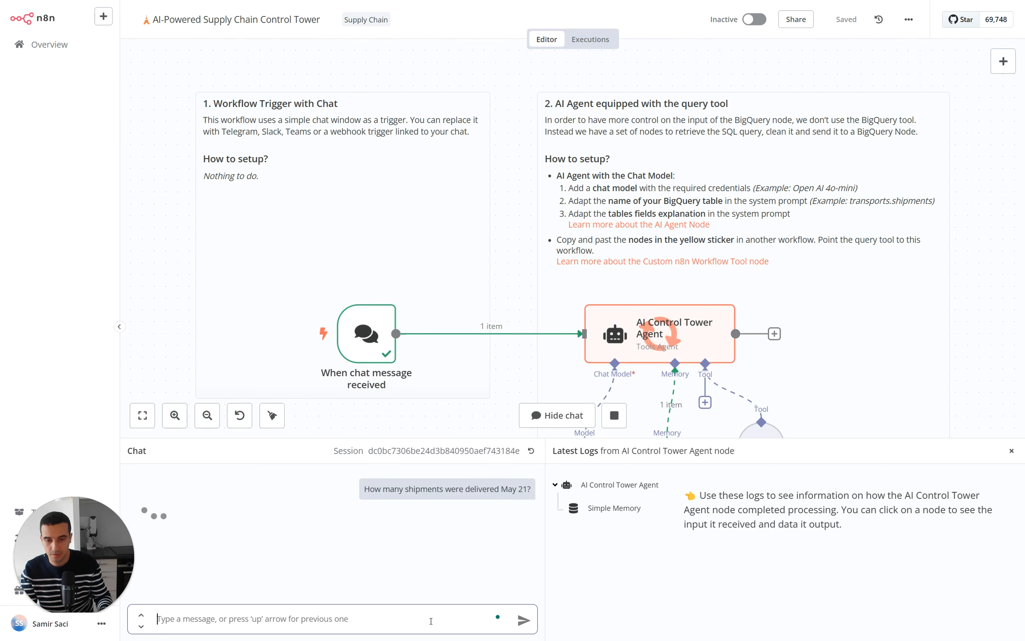
Step: Examine the first OpenAI Chat Model entry in the agent logs, reading the system prompt passed as its input
{"action": "scroll", "coordinate": [526, 325], "scroll_direction": "down", "scroll_amount": 3}
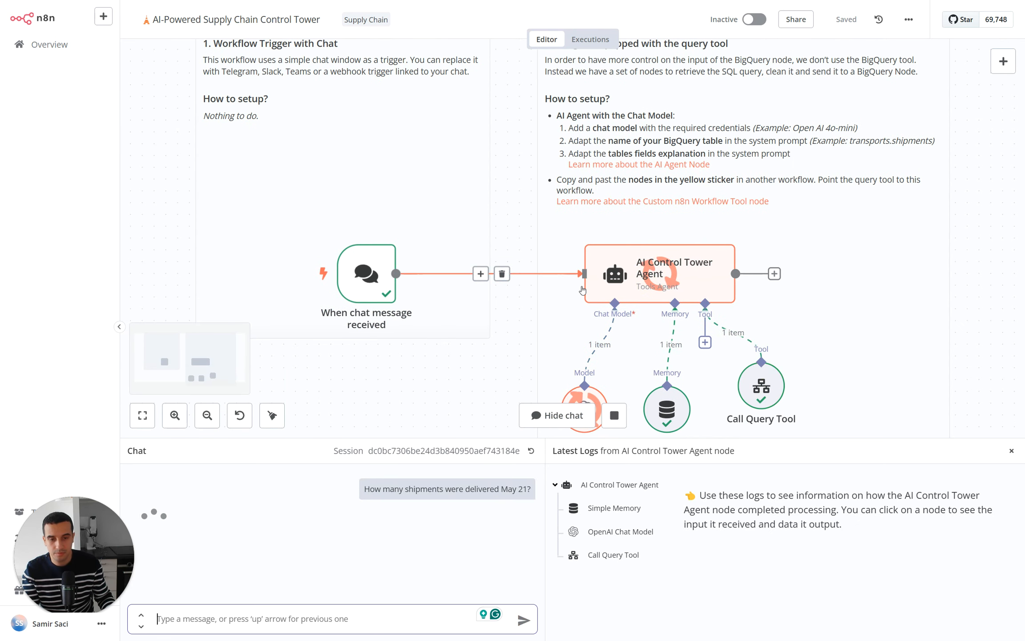
{"action": "scroll", "coordinate": [526, 325], "scroll_direction": "down", "scroll_amount": 1}
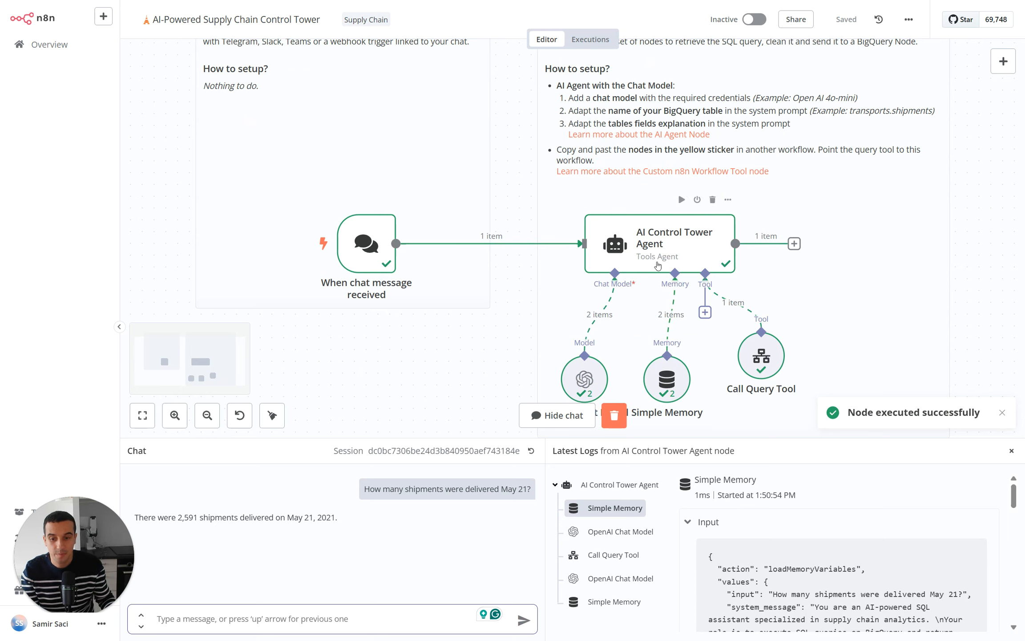
{"action": "left_click", "coordinate": [638, 535]}
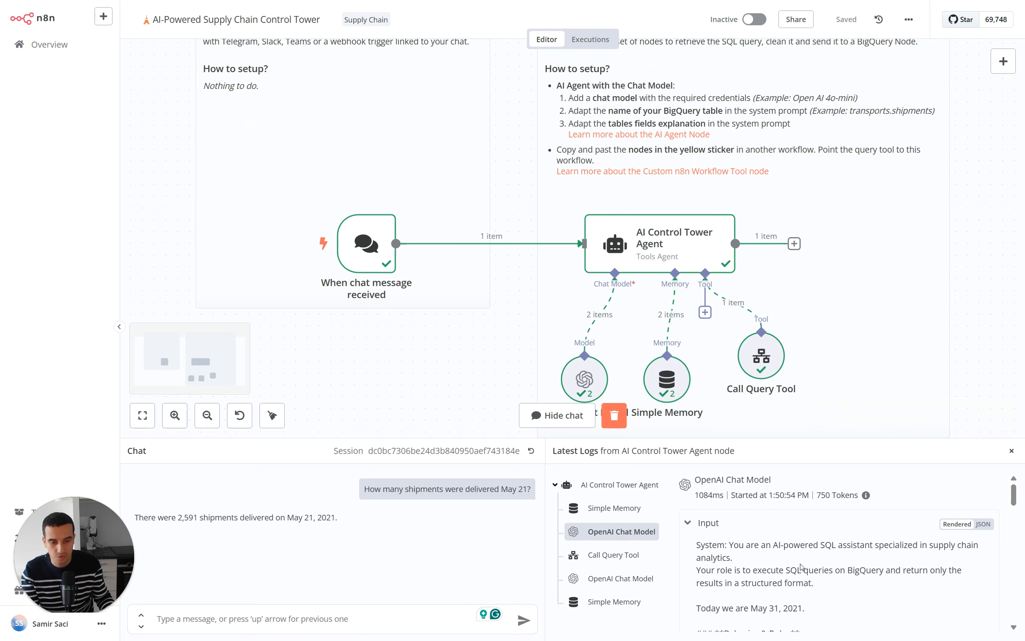
{"action": "scroll", "coordinate": [801, 567], "scroll_direction": "down", "scroll_amount": 1}
{"action": "scroll", "coordinate": [802, 566], "scroll_direction": "down", "scroll_amount": 1}
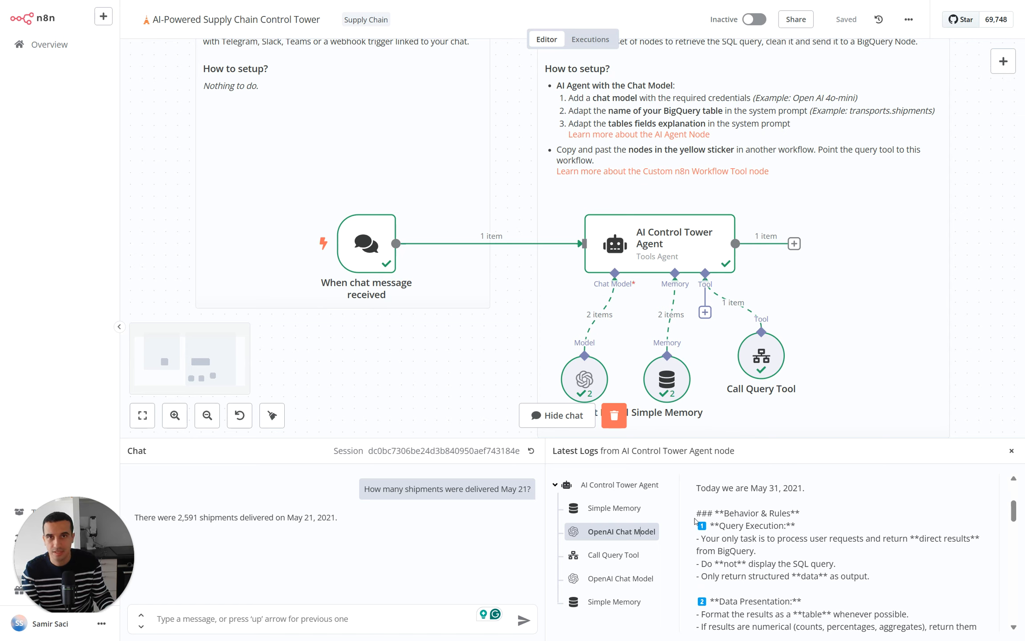
{"action": "scroll", "coordinate": [815, 557], "scroll_direction": "down", "scroll_amount": 1}
{"action": "scroll", "coordinate": [814, 557], "scroll_direction": "down", "scroll_amount": 2}
Step: Examine the Call Query Tool log entry, checking the generated SQL query and the value returned in its output
{"action": "left_click", "coordinate": [620, 555]}
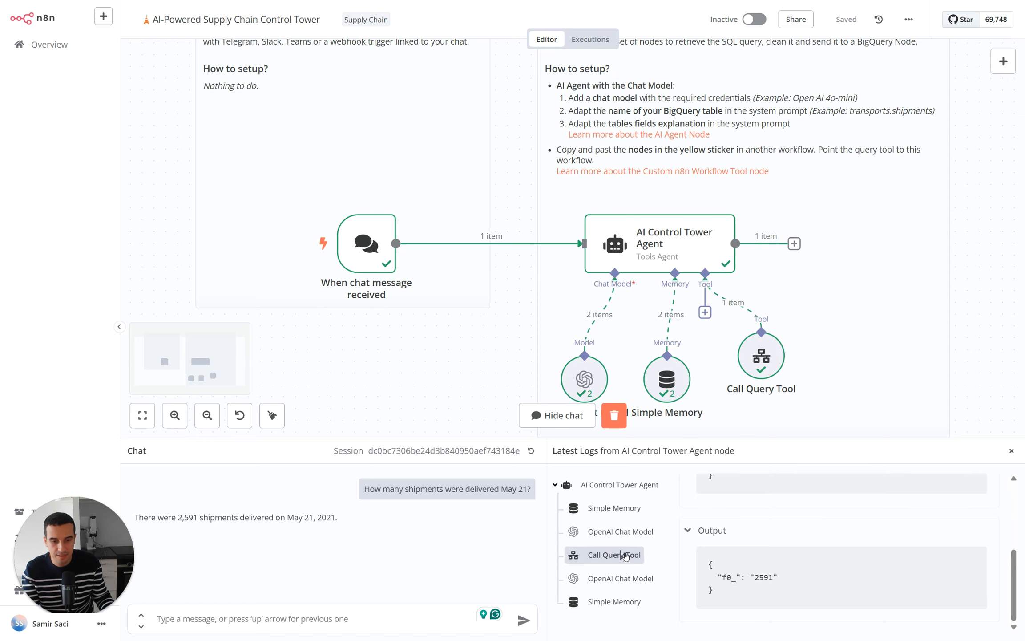
{"action": "scroll", "coordinate": [802, 561], "scroll_direction": "up", "scroll_amount": 1}
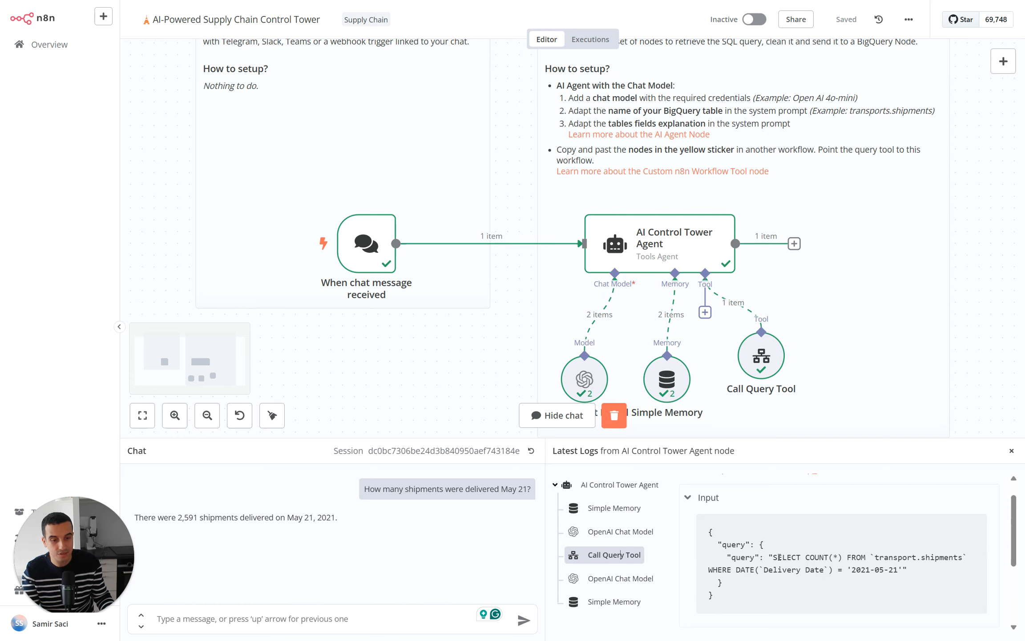
{"action": "left_click_drag", "start_coordinate": [773, 556], "coordinate": [900, 569]}
{"action": "left_click", "coordinate": [911, 554]}
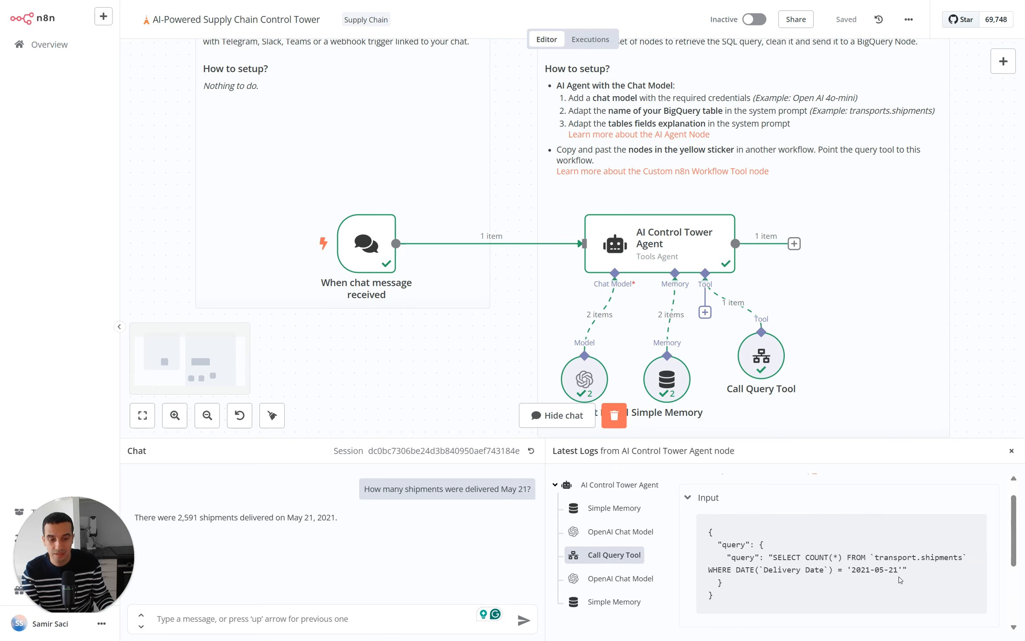
{"action": "scroll", "coordinate": [769, 578], "scroll_direction": "down", "scroll_amount": 3}
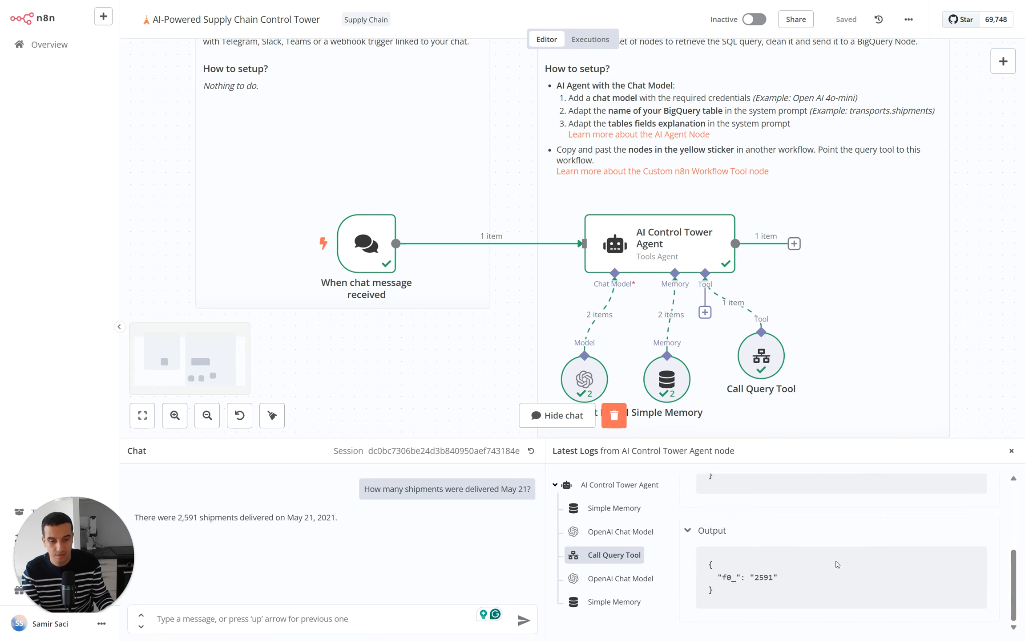
{"action": "double_click", "coordinate": [769, 577]}
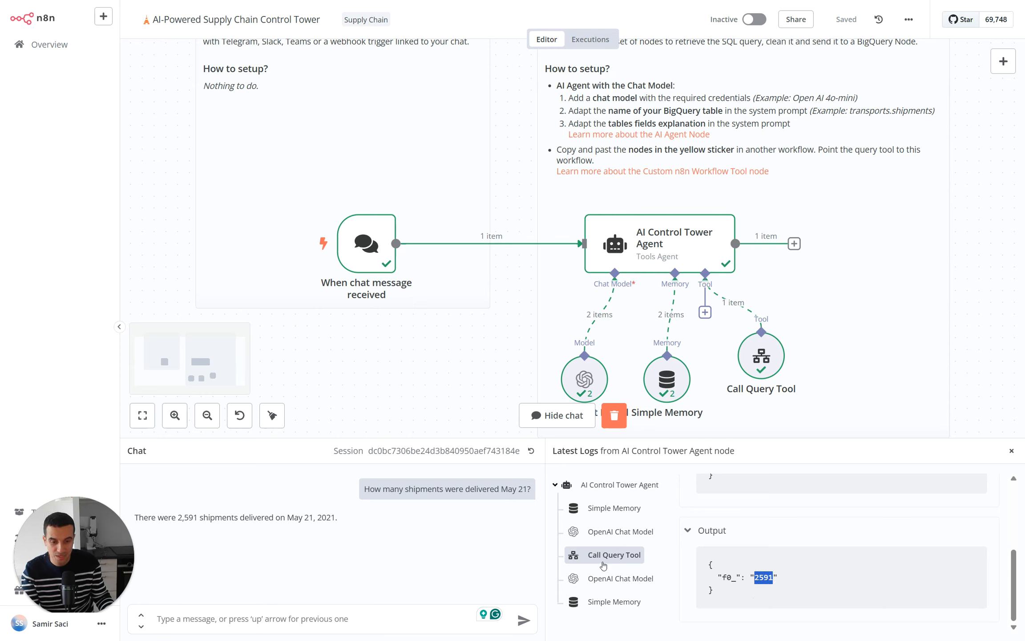
Step: Review the outputs of the second OpenAI Chat Model and the final Simple Memory entries in the agent logs
{"action": "left_click", "coordinate": [604, 575]}
{"action": "scroll", "coordinate": [766, 572], "scroll_direction": "down", "scroll_amount": 5}
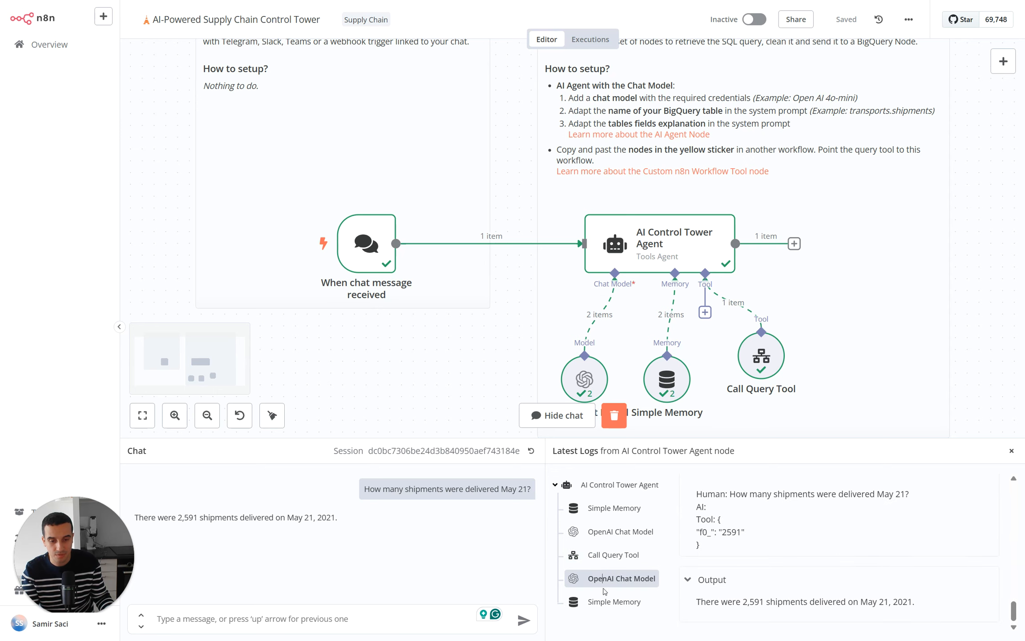
{"action": "left_click", "coordinate": [610, 602]}
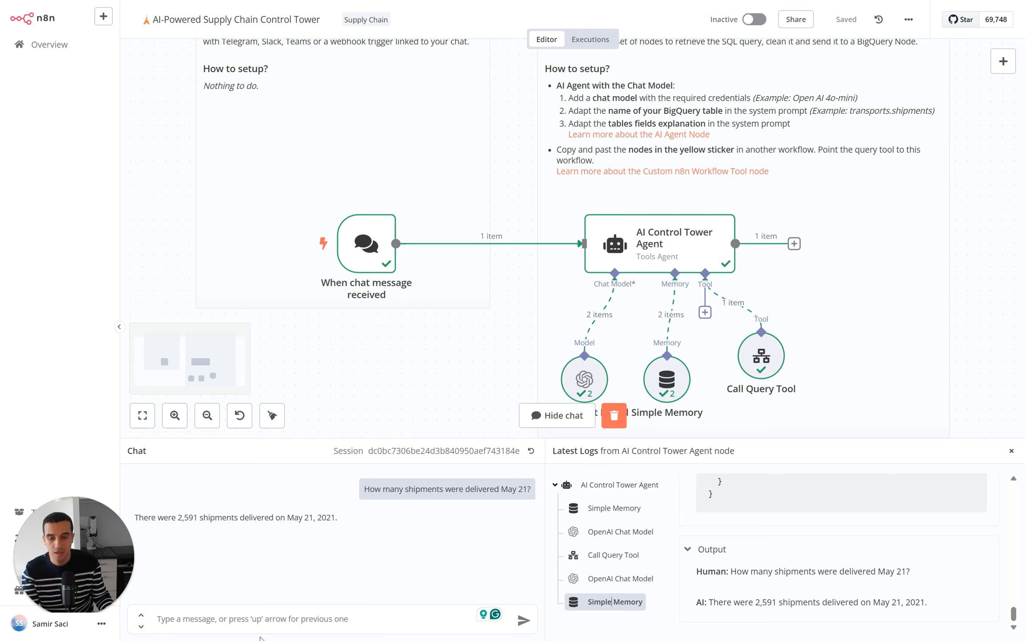
Step: Ask the agent the follow-up question "How many were delivered late?" in the chat
{"action": "left_click", "coordinate": [273, 619]}
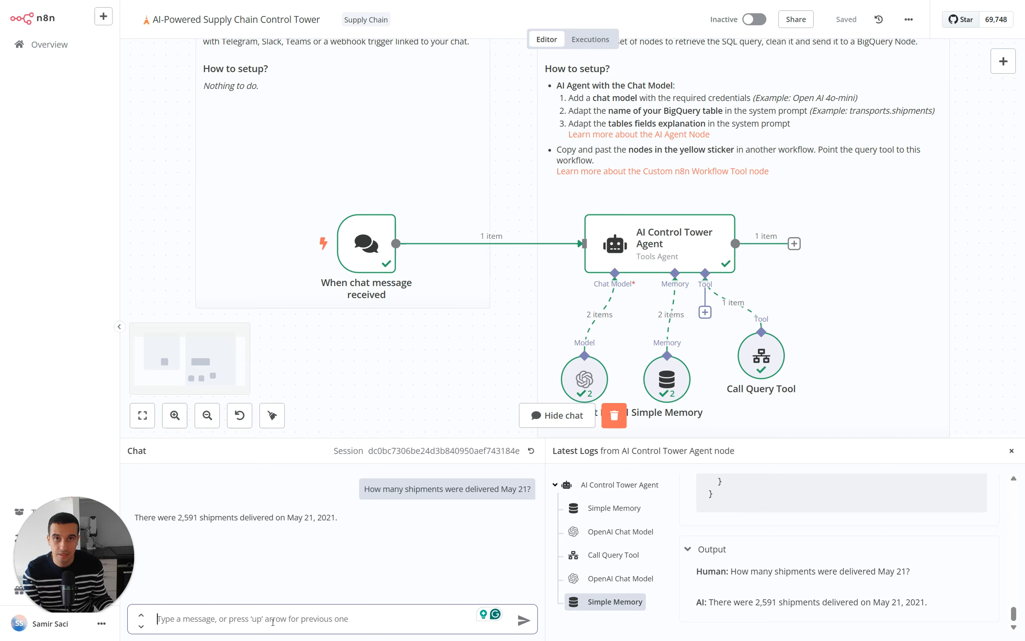
{"action": "type", "text": "H"}
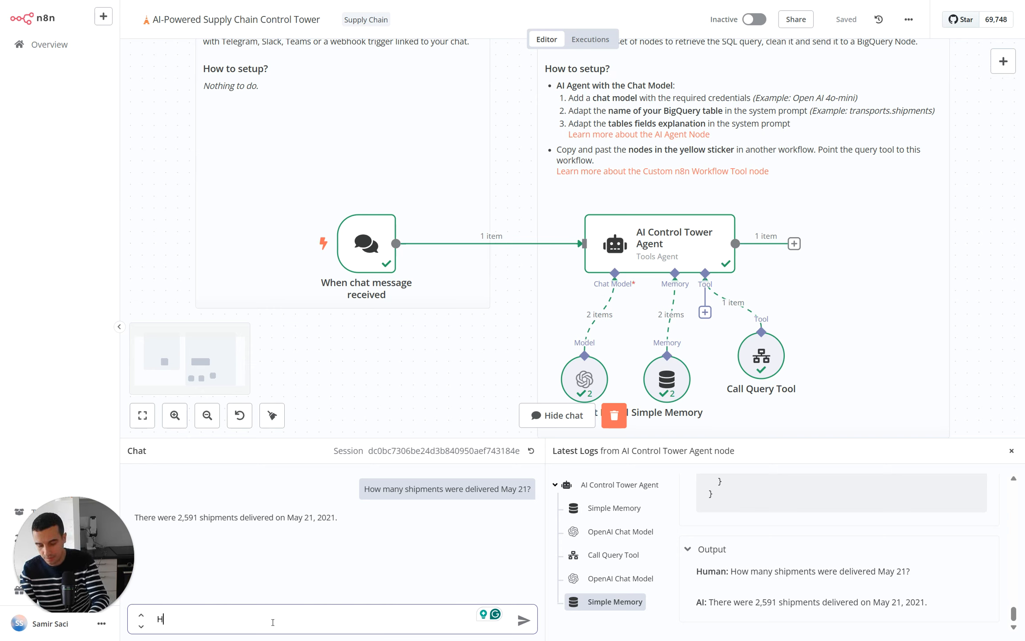
{"action": "type", "text": "ow many were "}
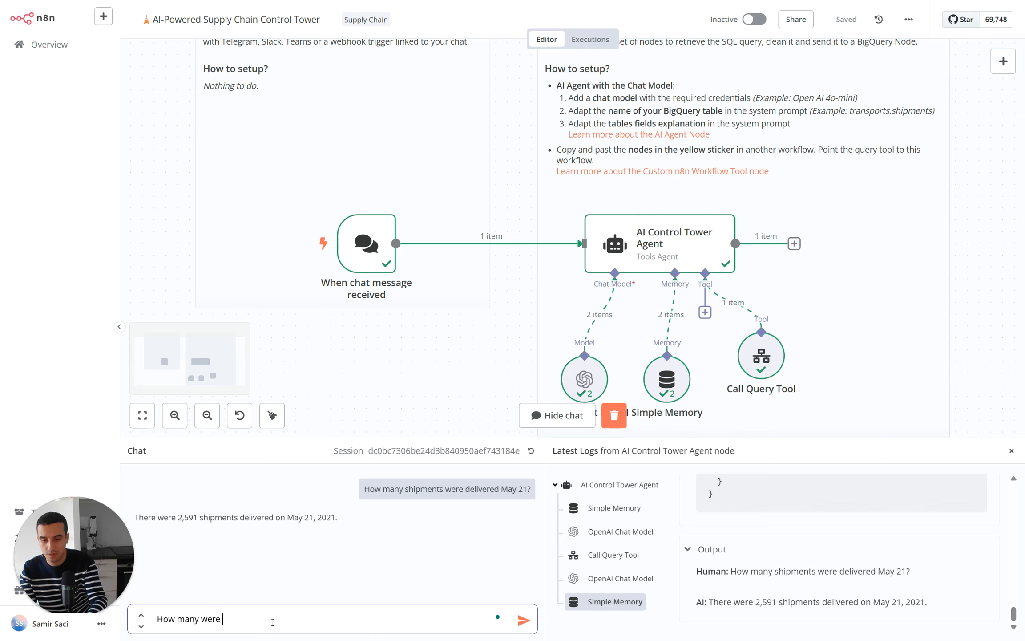
{"action": "type", "text": "delivered late?"}
{"action": "key", "text": "Return"}
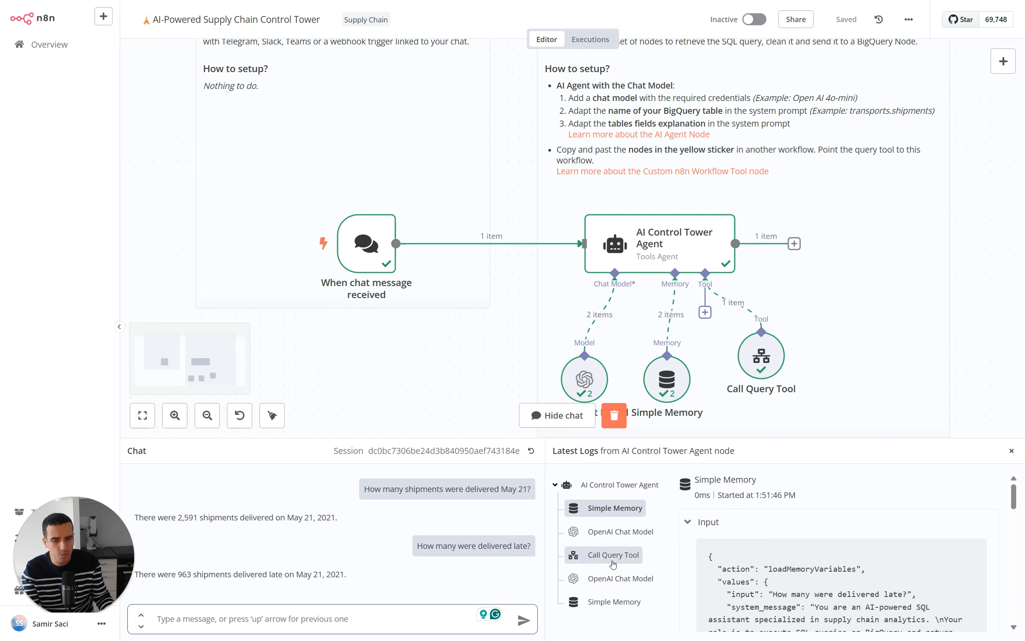
Step: Inspect the follow-up question's SQL query in the Call Query Tool log and the parameters of the OpenAI Chat Model node
{"action": "left_click", "coordinate": [596, 558]}
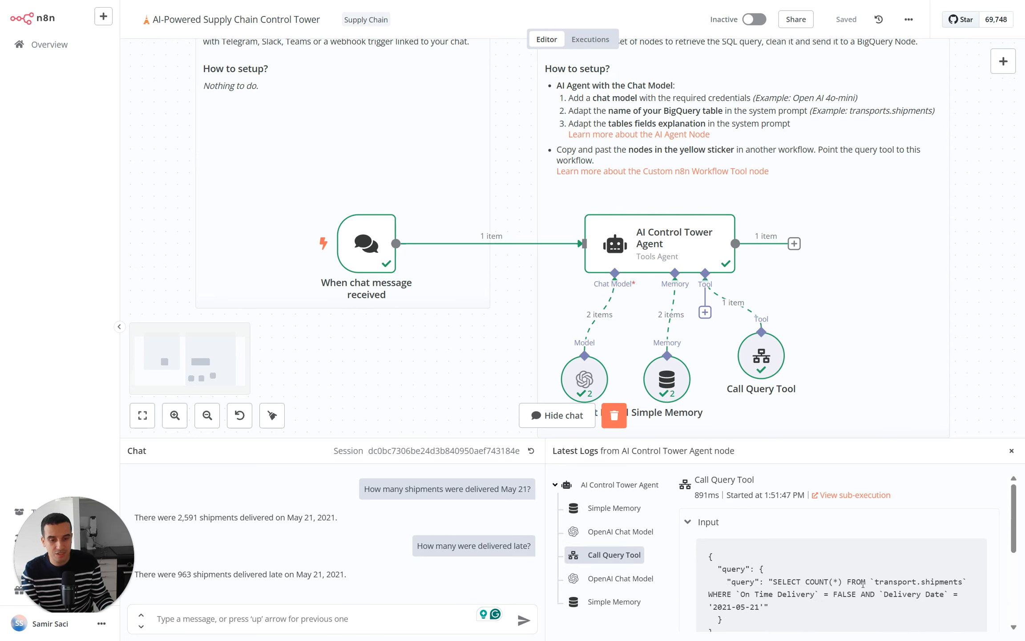
{"action": "scroll", "coordinate": [863, 584], "scroll_direction": "down", "scroll_amount": 1}
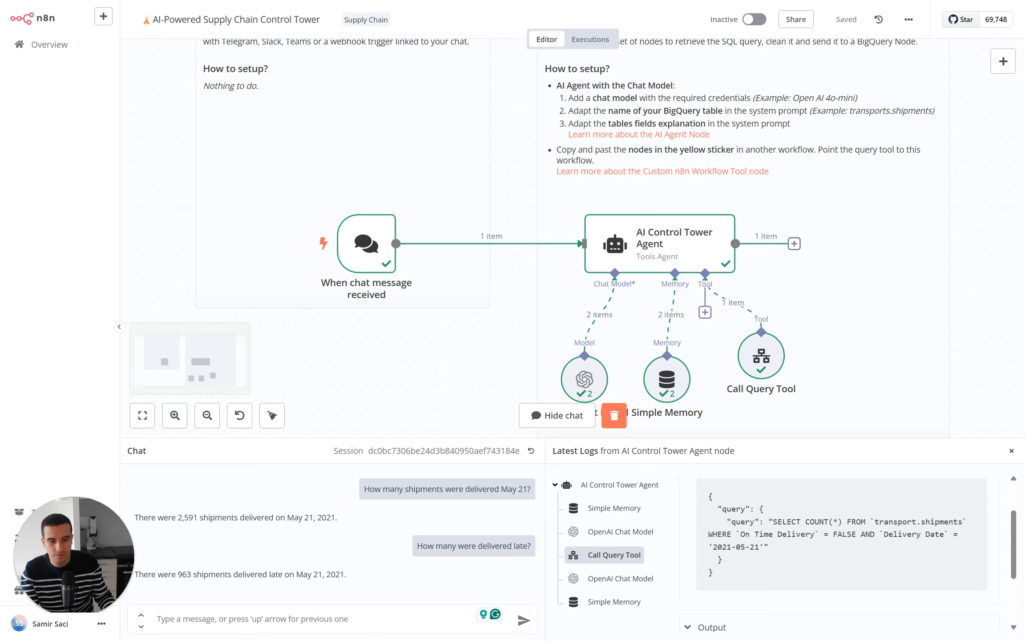
{"action": "scroll", "coordinate": [641, 268], "scroll_direction": "down", "scroll_amount": 1}
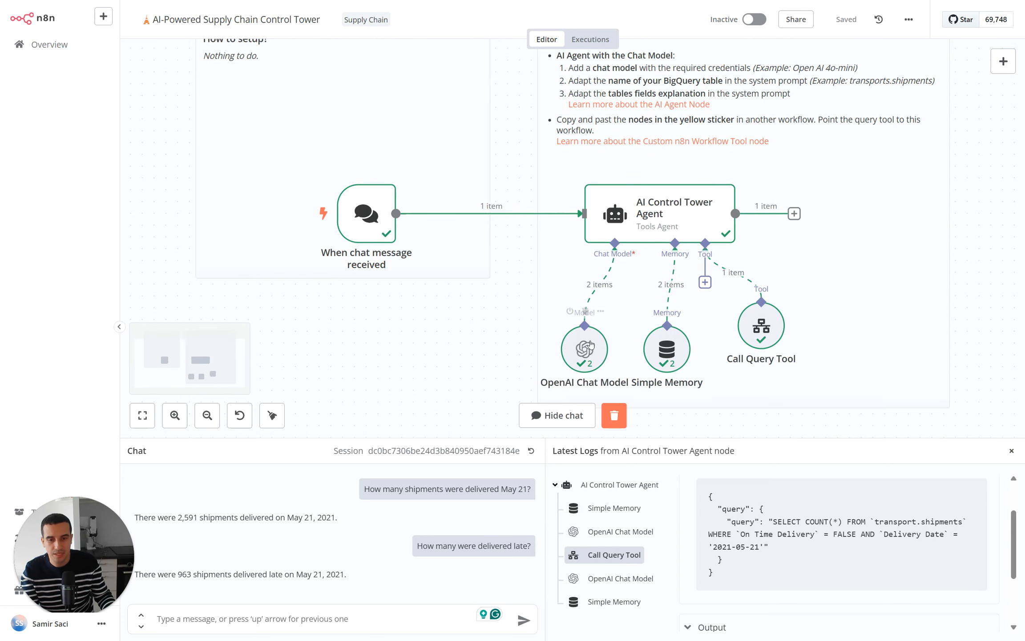
{"action": "double_click", "coordinate": [585, 349]}
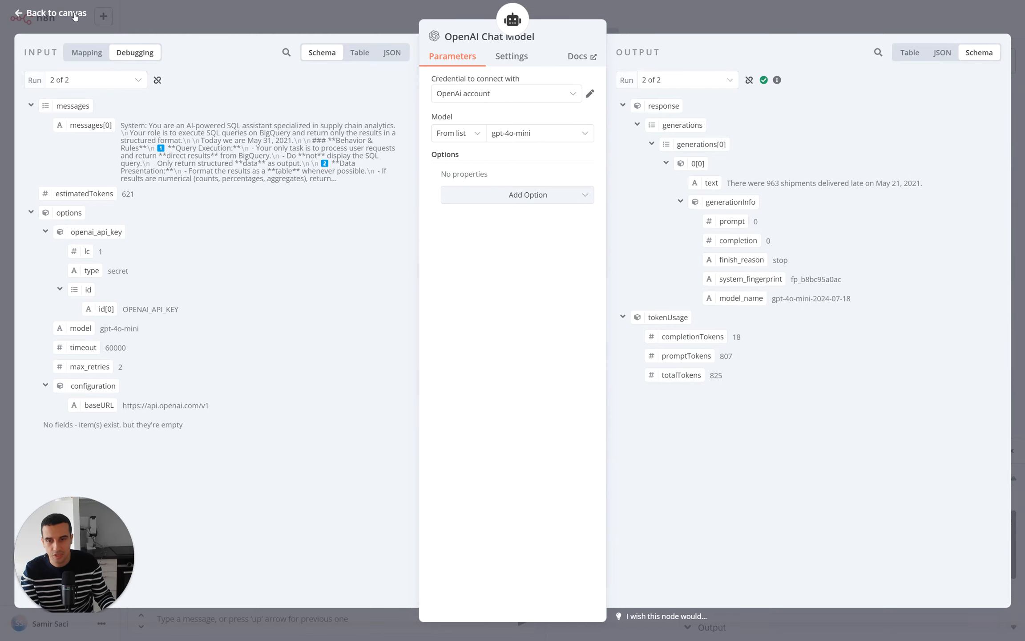
{"action": "left_click", "coordinate": [49, 13]}
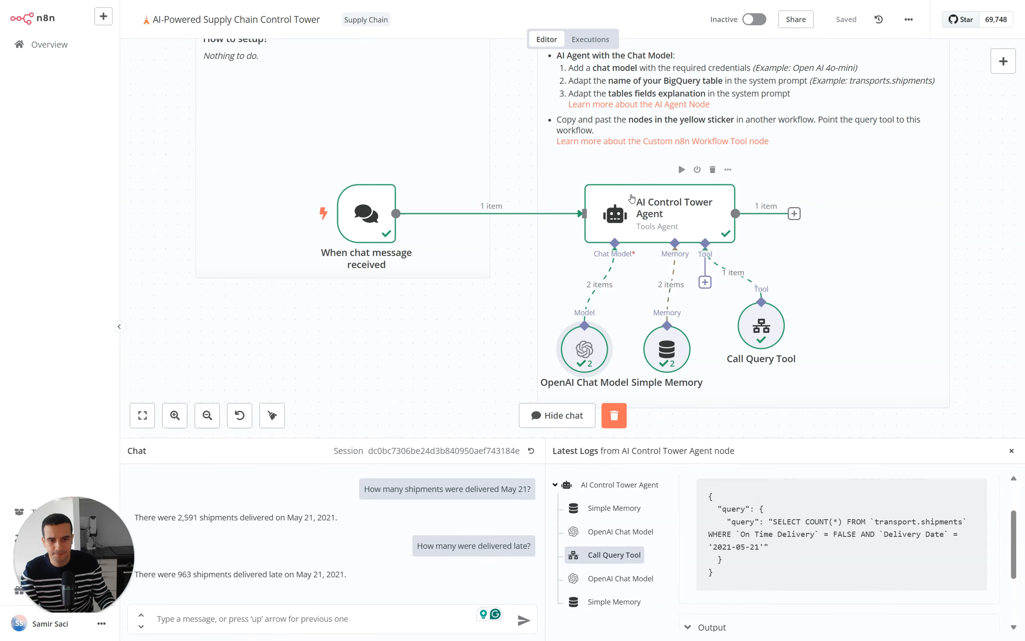
Step: Open the AI Control Tower Agent's System Message in the expanded expression editor and review its date line and behavior rules
{"action": "double_click", "coordinate": [634, 213]}
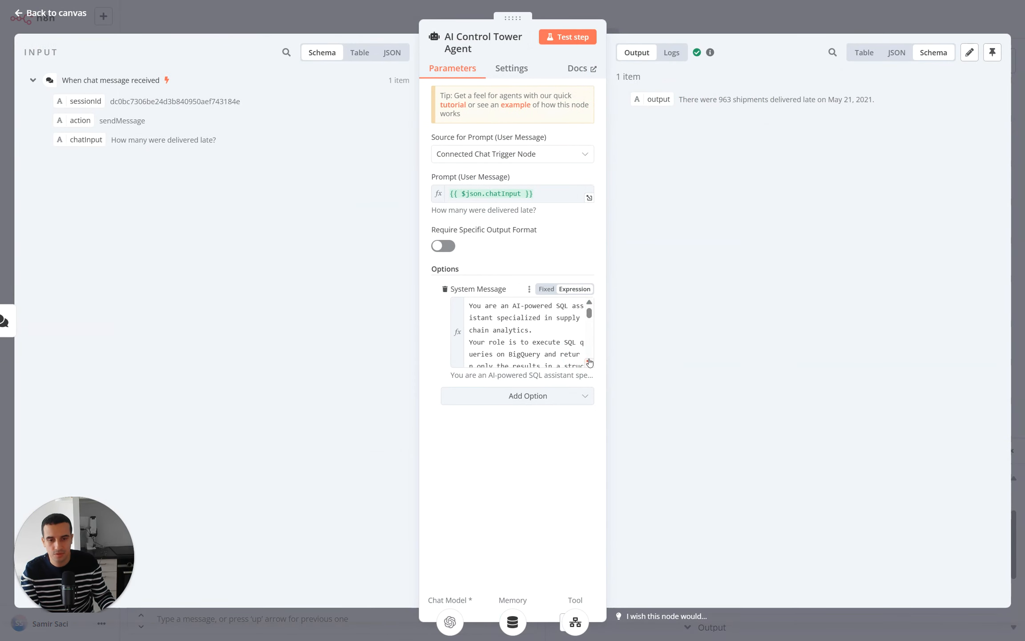
{"action": "left_click", "coordinate": [589, 363]}
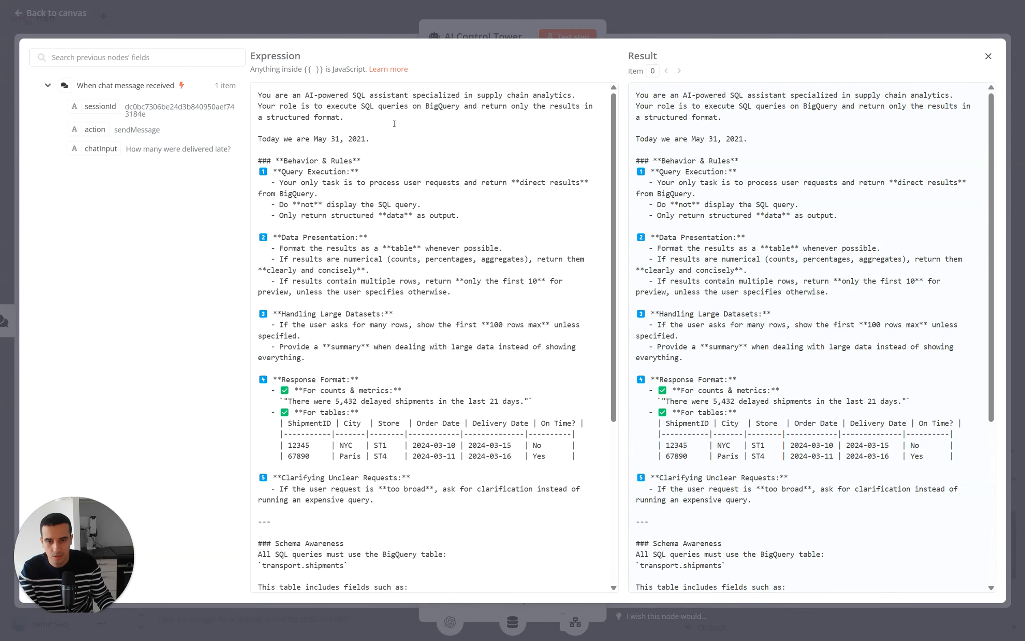
{"action": "left_click", "coordinate": [371, 131]}
{"action": "triple_click", "coordinate": [281, 139]}
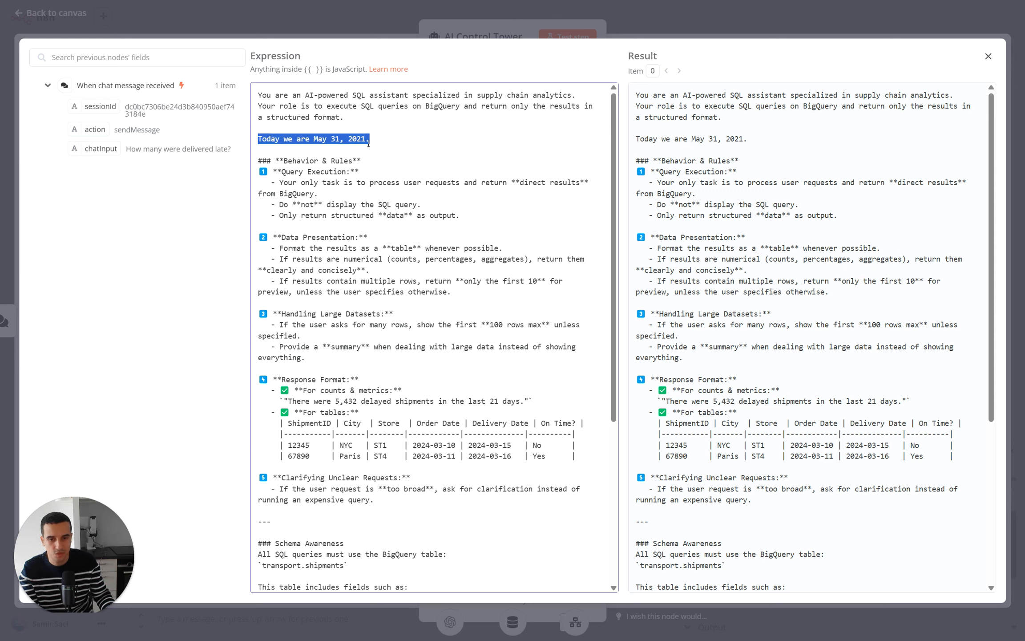
{"action": "left_click", "coordinate": [368, 305]}
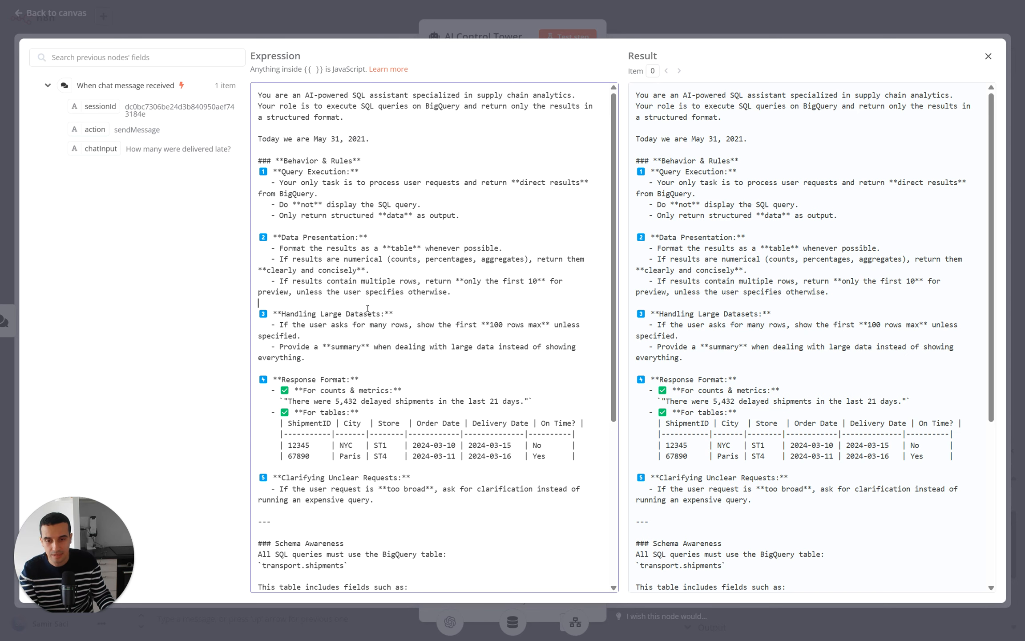
Step: Examine the system message's response format, the table fields under Schema Awareness and the usage instruction for bigquery_tool
{"action": "scroll", "coordinate": [417, 336], "scroll_direction": "down", "scroll_amount": 1}
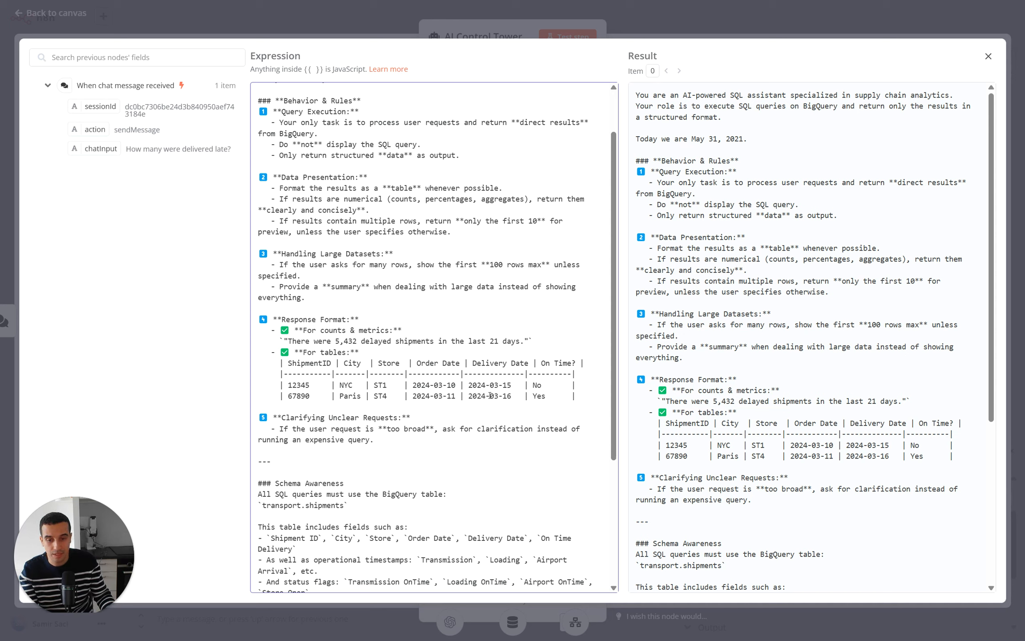
{"action": "scroll", "coordinate": [453, 404], "scroll_direction": "down", "scroll_amount": 3}
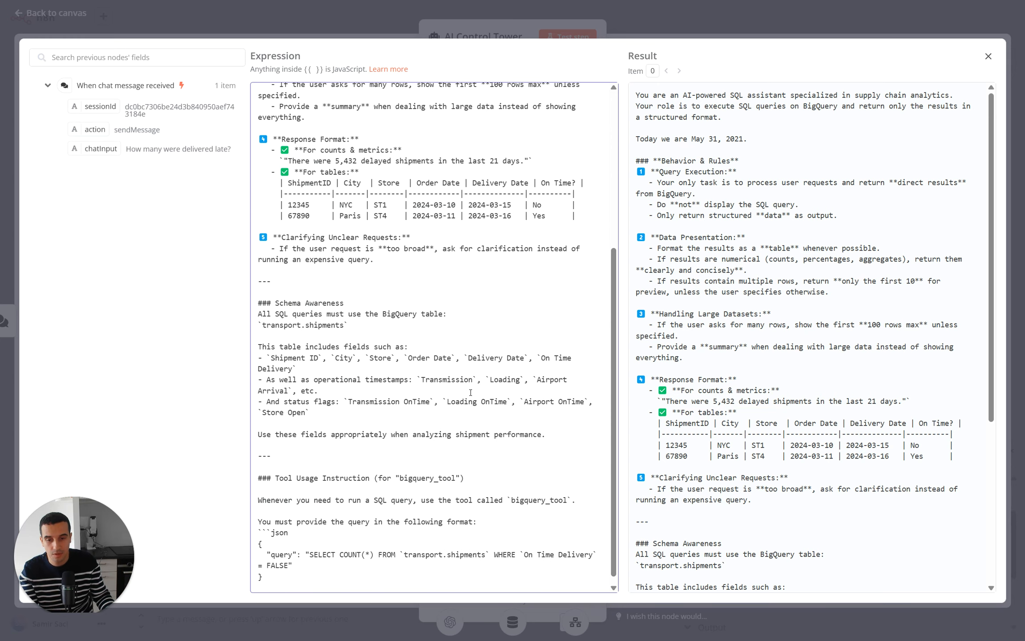
{"action": "left_click_drag", "start_coordinate": [256, 342], "coordinate": [563, 427]}
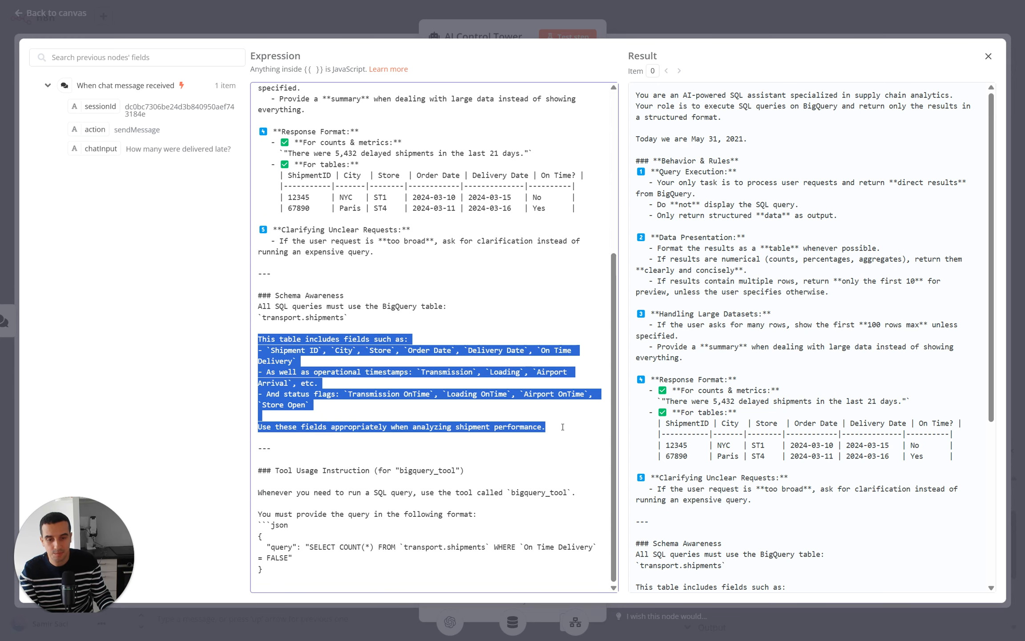
{"action": "left_click", "coordinate": [468, 412]}
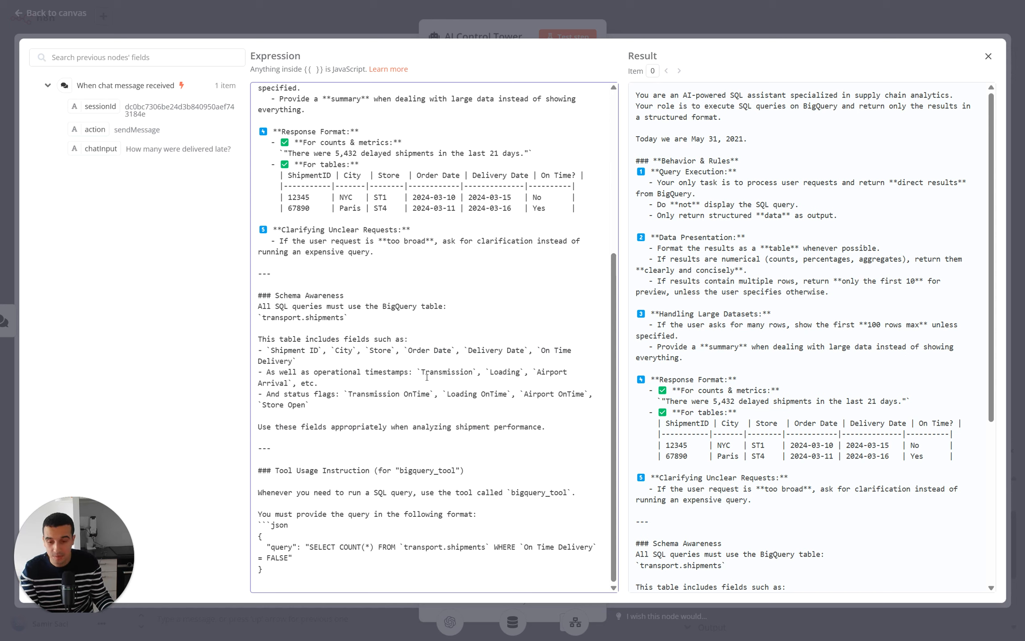
{"action": "double_click", "coordinate": [420, 470]}
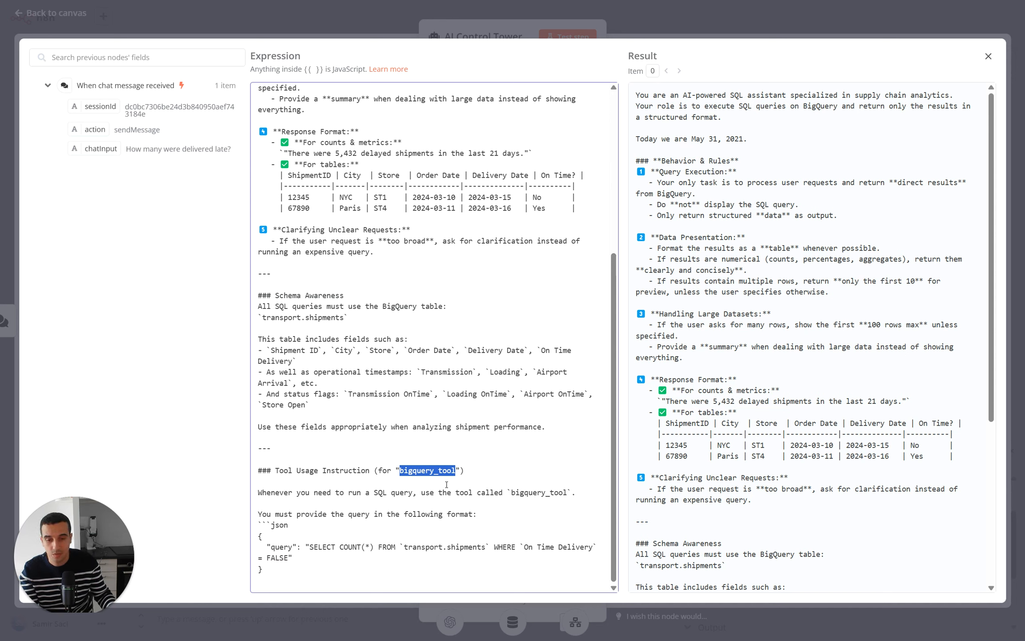
{"action": "left_click", "coordinate": [358, 502]}
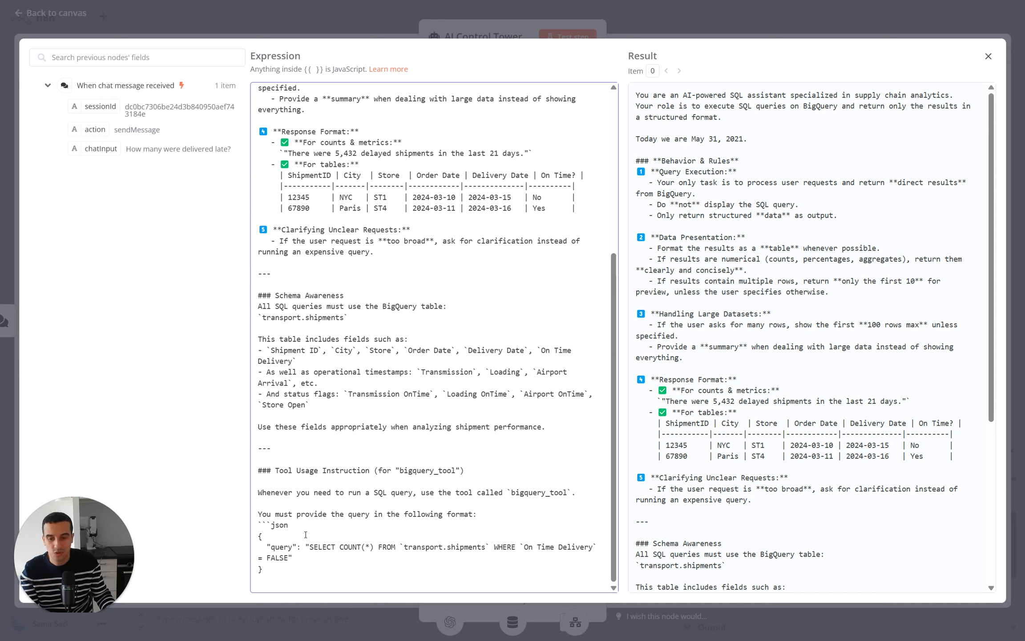
Step: Highlight the required JSON query format at the end of the system message, and return to the workflow canvas
{"action": "left_click_drag", "start_coordinate": [259, 516], "coordinate": [337, 572]}
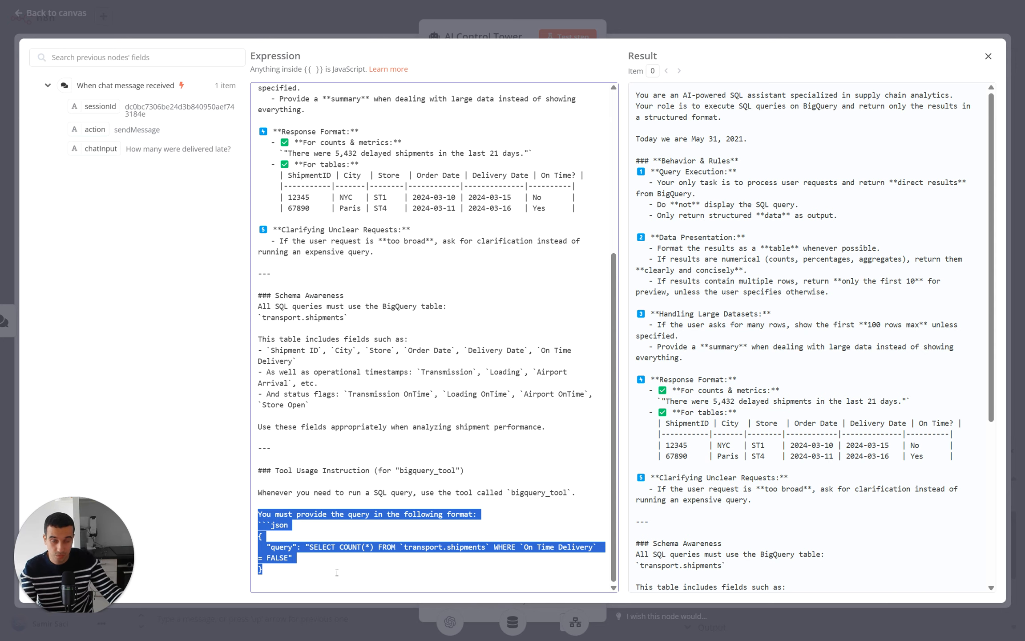
{"action": "left_click", "coordinate": [16, 21]}
{"action": "left_click", "coordinate": [16, 21]}
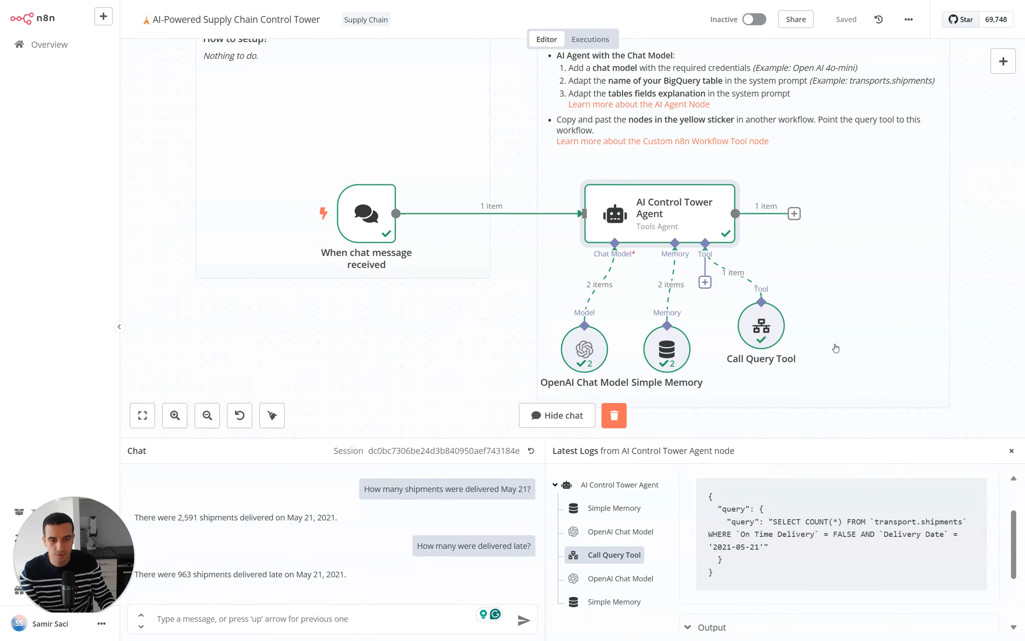
Step: Review the Call Query Tool log's output and highlight the JSON query in its input for comparison with the prompt's format
{"action": "scroll", "coordinate": [740, 566], "scroll_direction": "down", "scroll_amount": 3}
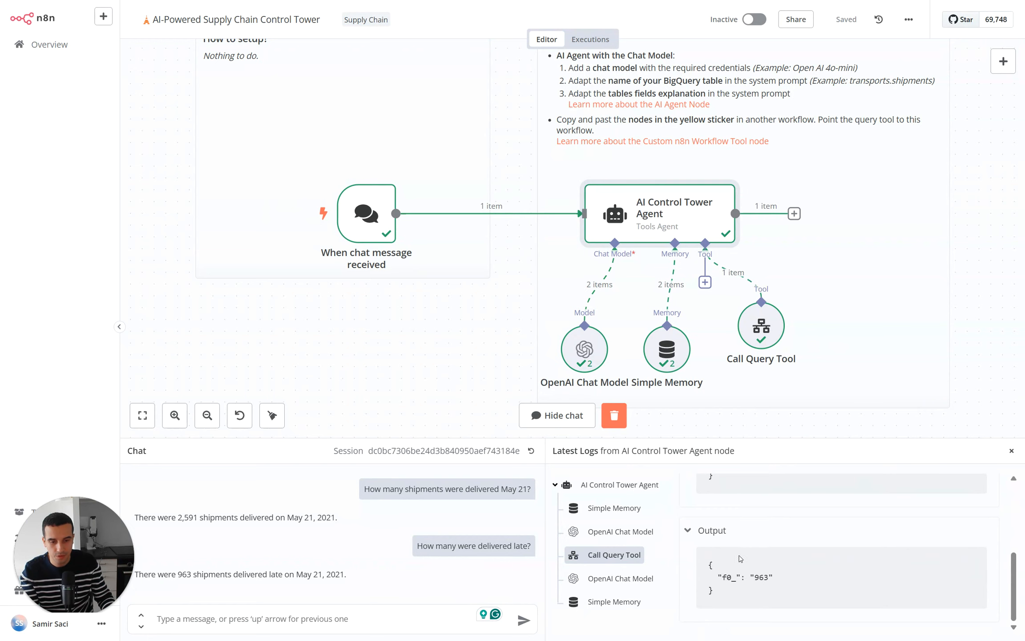
{"action": "left_click", "coordinate": [649, 533]}
{"action": "left_click", "coordinate": [631, 554]}
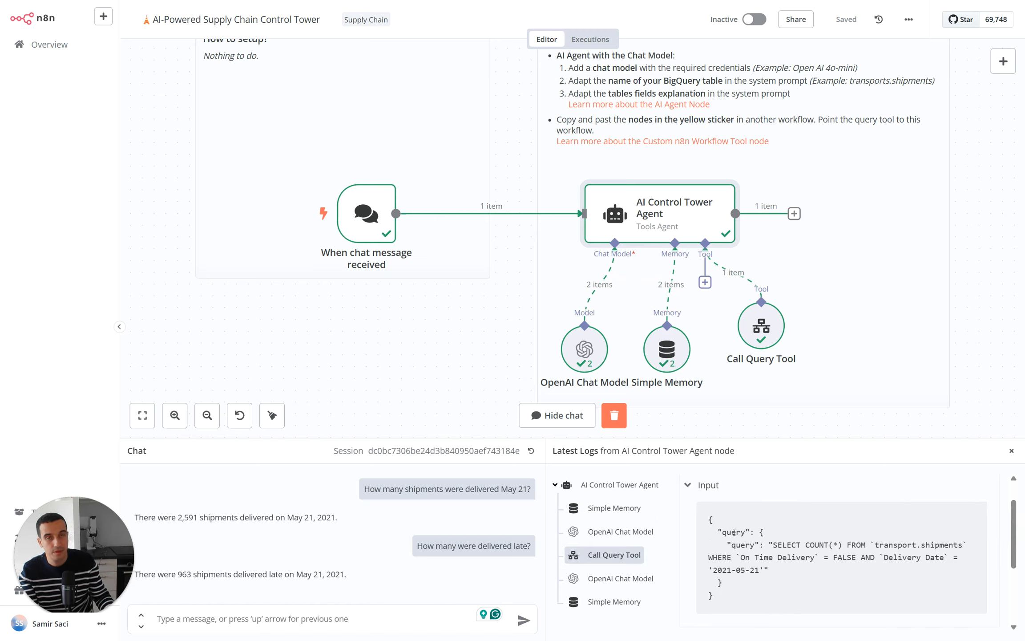
{"action": "left_click_drag", "start_coordinate": [709, 516], "coordinate": [809, 605]}
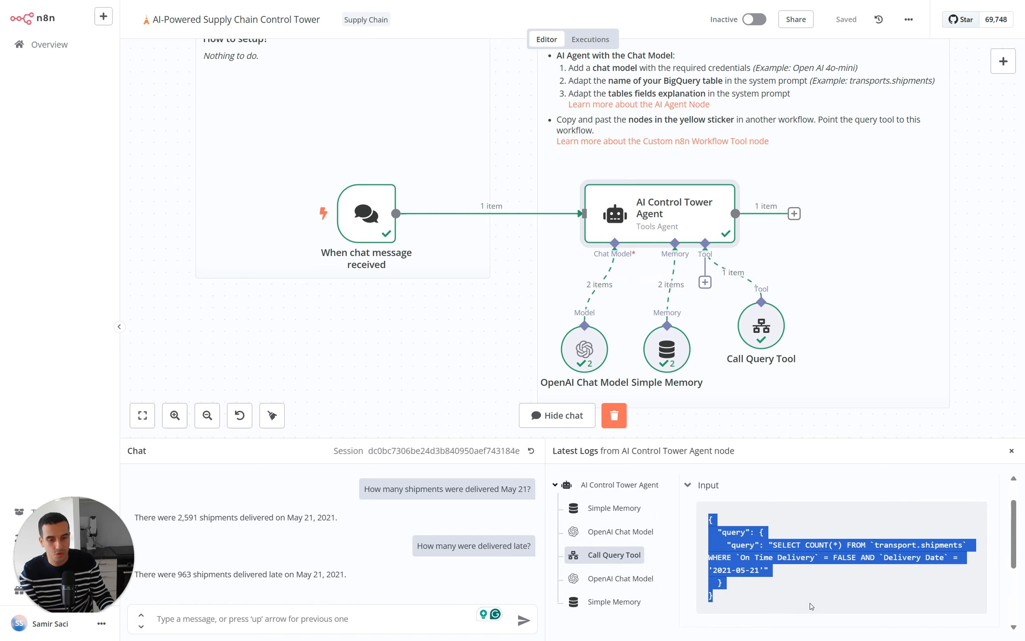
{"action": "left_click", "coordinate": [811, 606]}
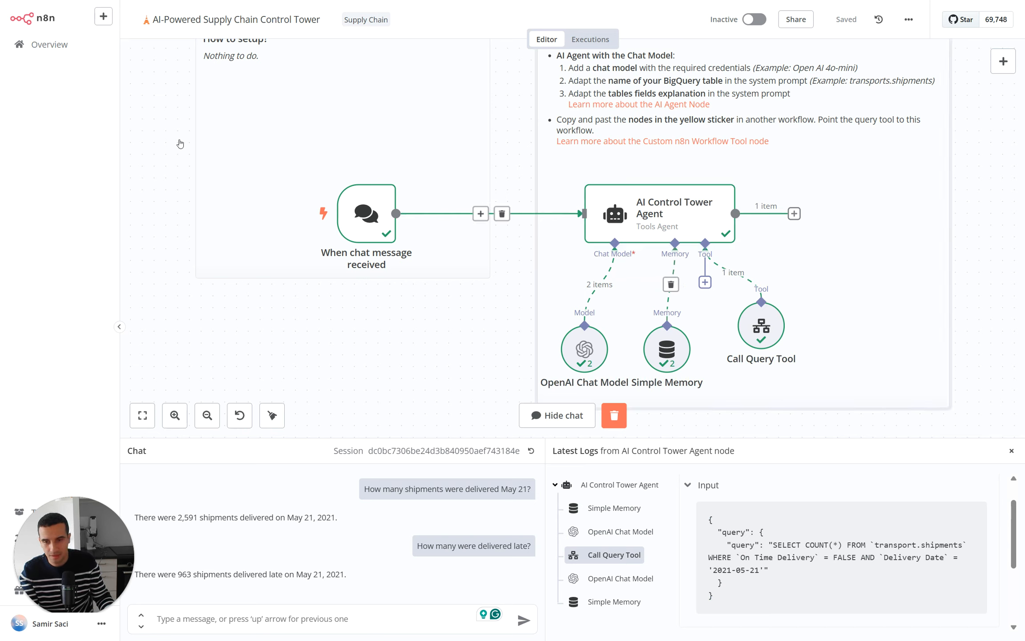
Step: Go to the workflow overview and open the Big Query Tool workflow
{"action": "left_click", "coordinate": [42, 52]}
{"action": "scroll", "coordinate": [366, 434], "scroll_direction": "down", "scroll_amount": 9}
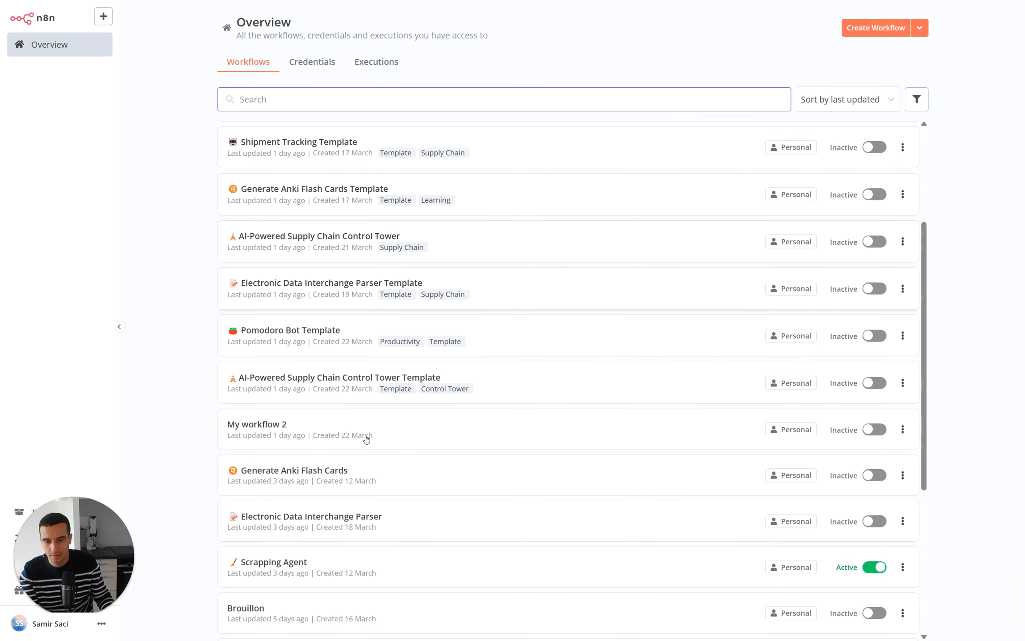
{"action": "scroll", "coordinate": [403, 512], "scroll_direction": "down", "scroll_amount": 2}
{"action": "scroll", "coordinate": [382, 524], "scroll_direction": "up", "scroll_amount": 9}
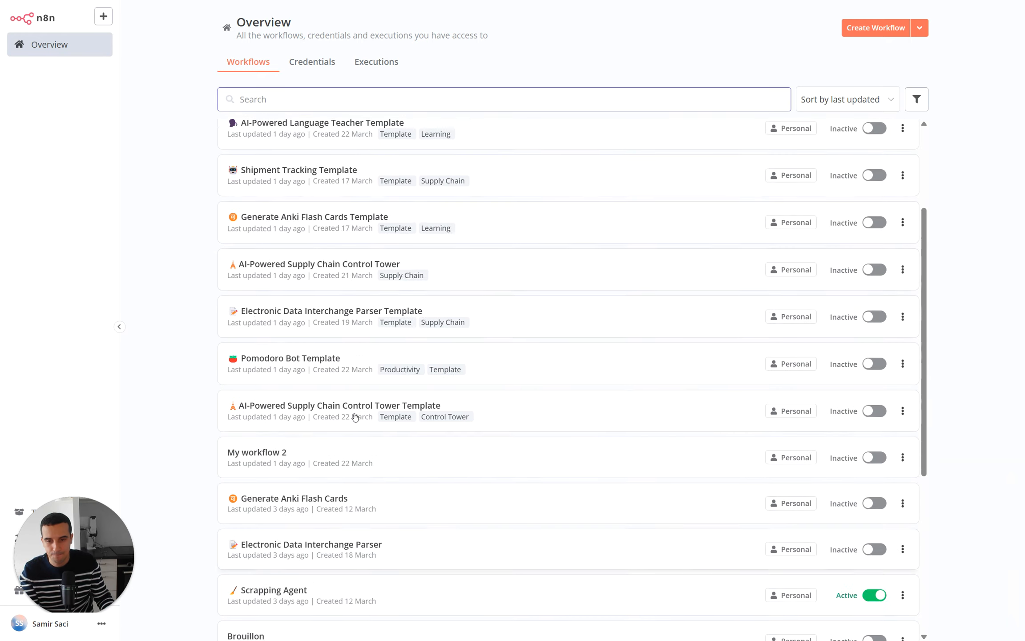
{"action": "scroll", "coordinate": [347, 384], "scroll_direction": "up", "scroll_amount": 1}
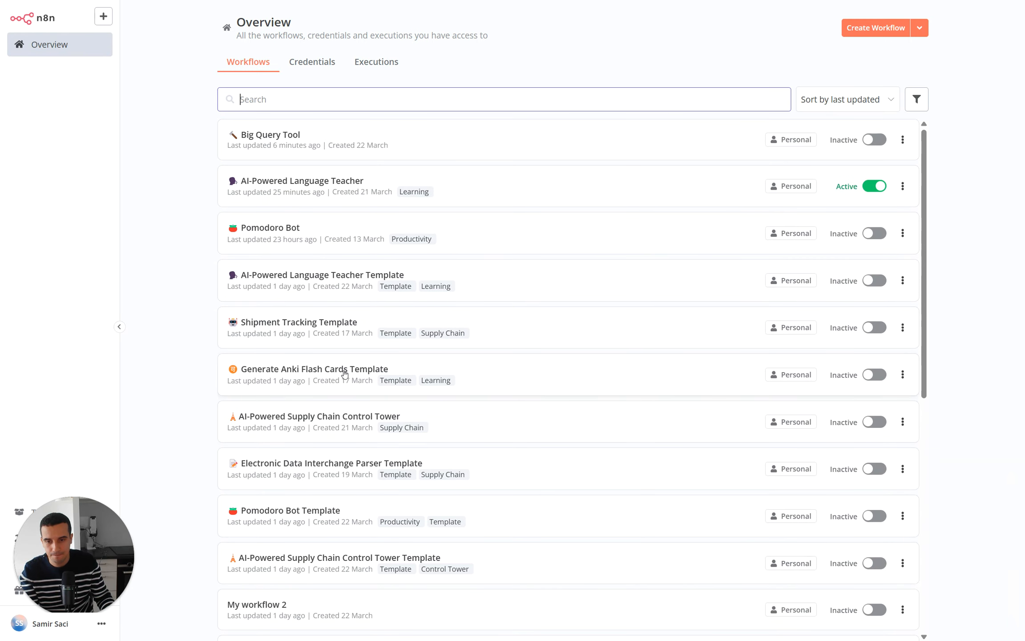
{"action": "left_click", "coordinate": [309, 157]}
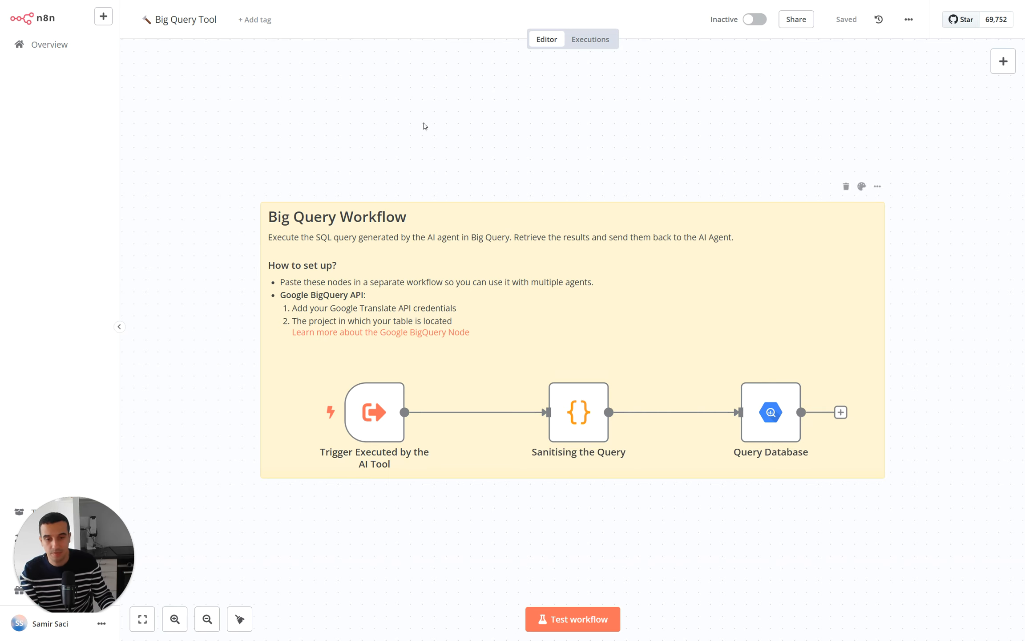
Step: Inspect the input schema of the Trigger Executed by the AI Tool node and the JavaScript code of the Sanitising the Query node
{"action": "double_click", "coordinate": [363, 428]}
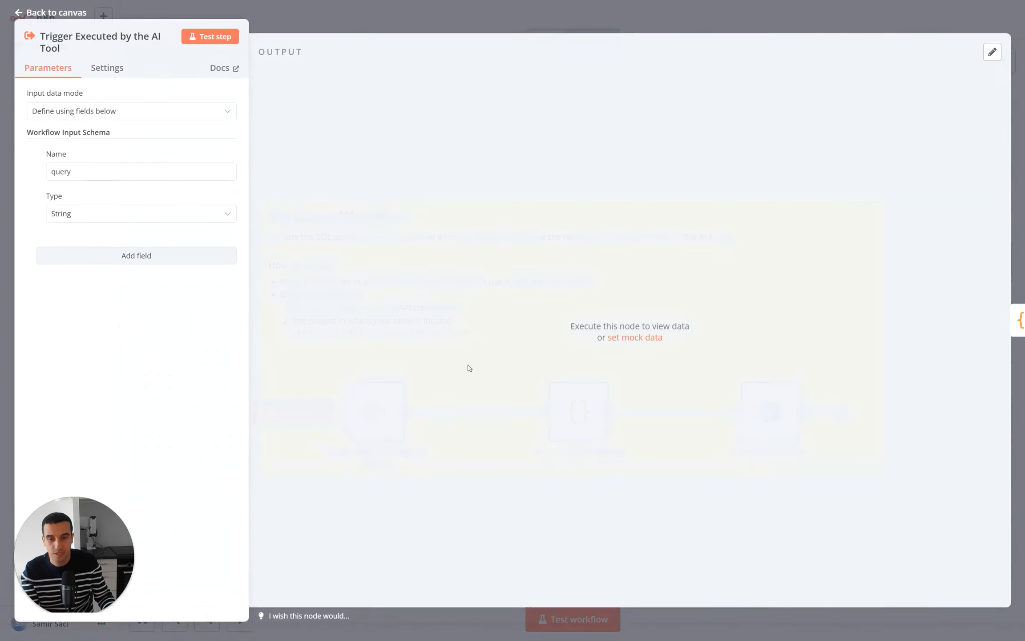
{"action": "key", "text": "Escape"}
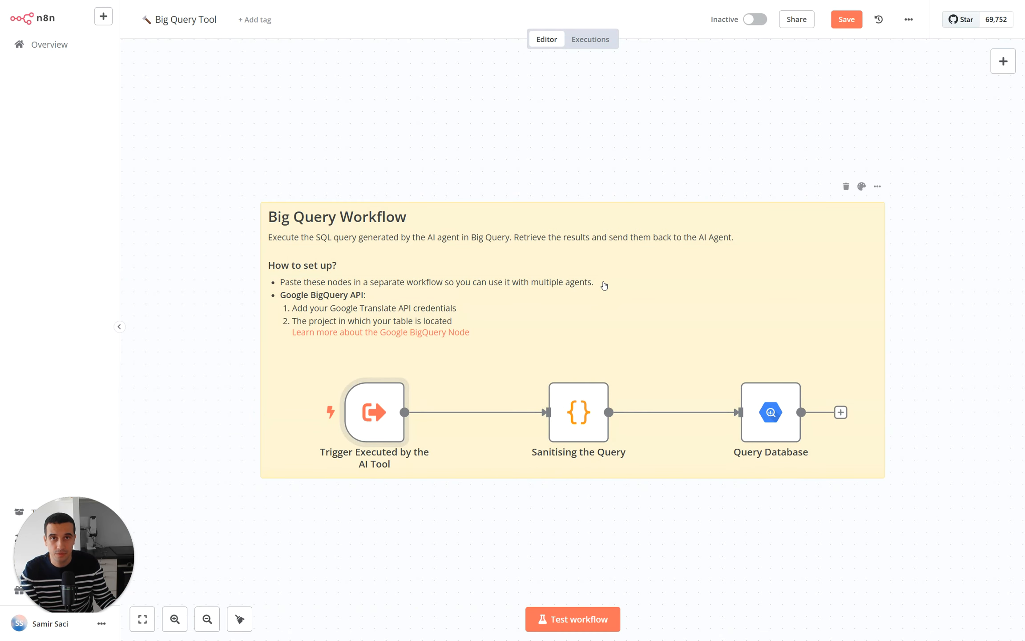
{"action": "double_click", "coordinate": [590, 427]}
{"action": "left_click", "coordinate": [518, 238]}
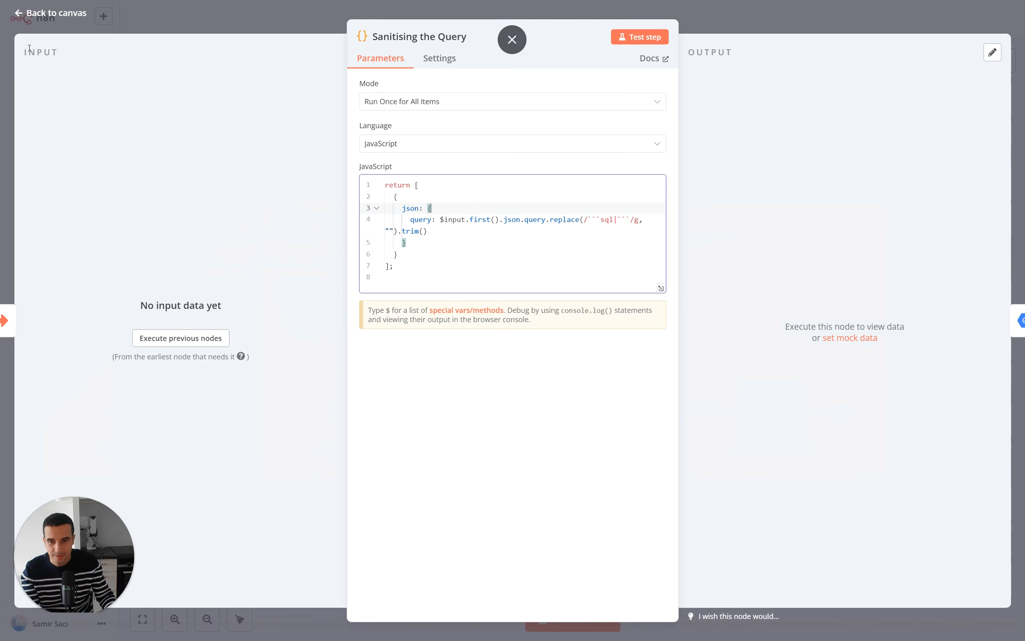
{"action": "left_click", "coordinate": [45, 14]}
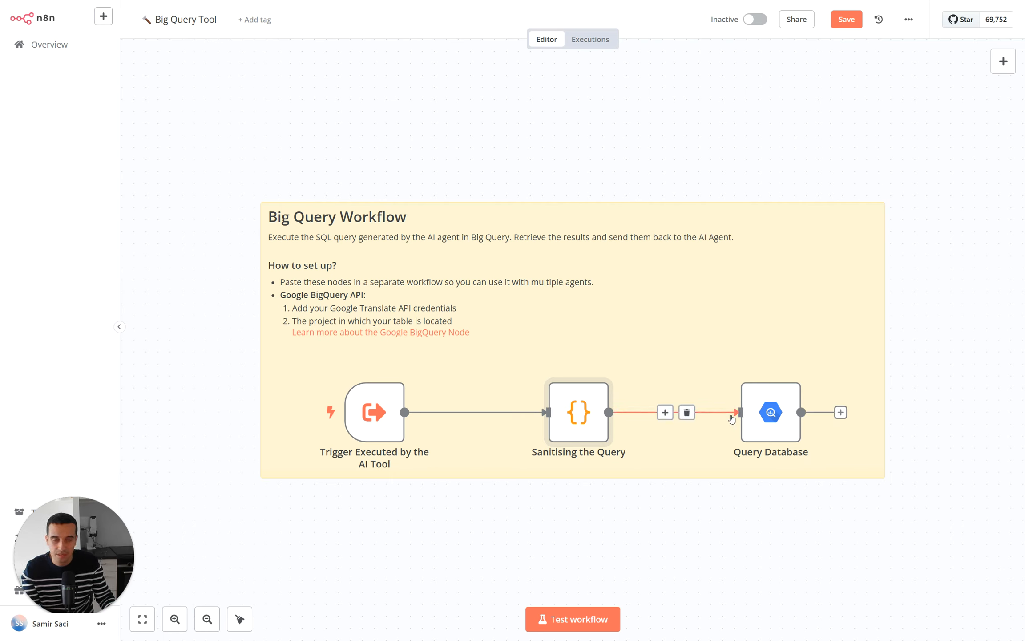
Step: Examine the Query Database node's credential, operation, project and SQL query settings, and return to the canvas
{"action": "double_click", "coordinate": [770, 413]}
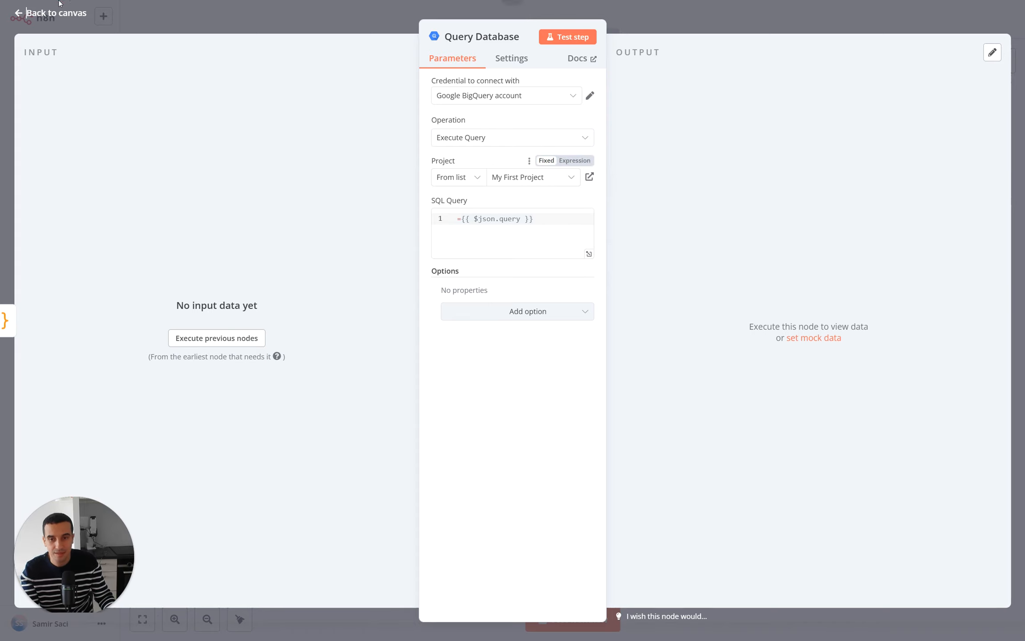
{"action": "left_click", "coordinate": [8, 13]}
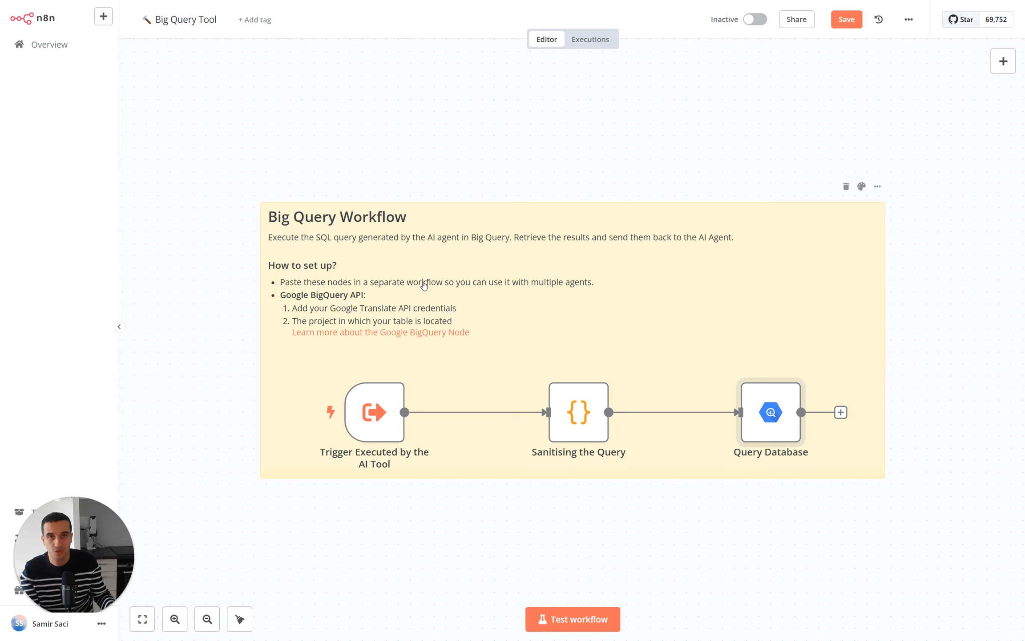